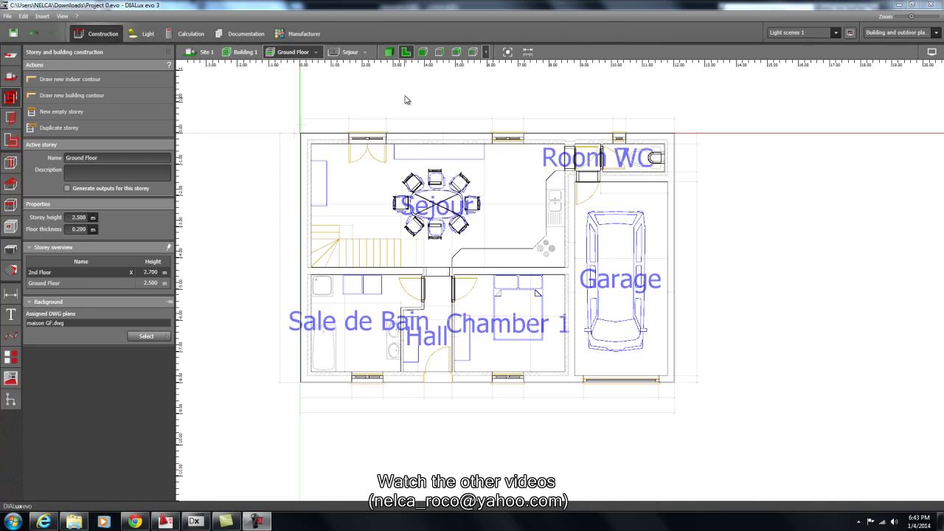
# Step: Examine the house in 3D, from the whole site to the ground floor and the 2nd floor
pyautogui.click(392, 53)
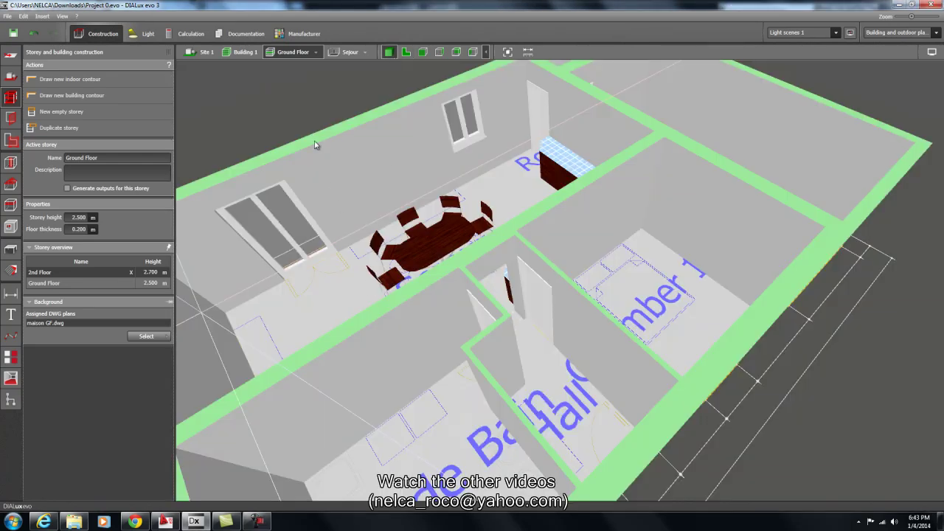
pyautogui.click(205, 52)
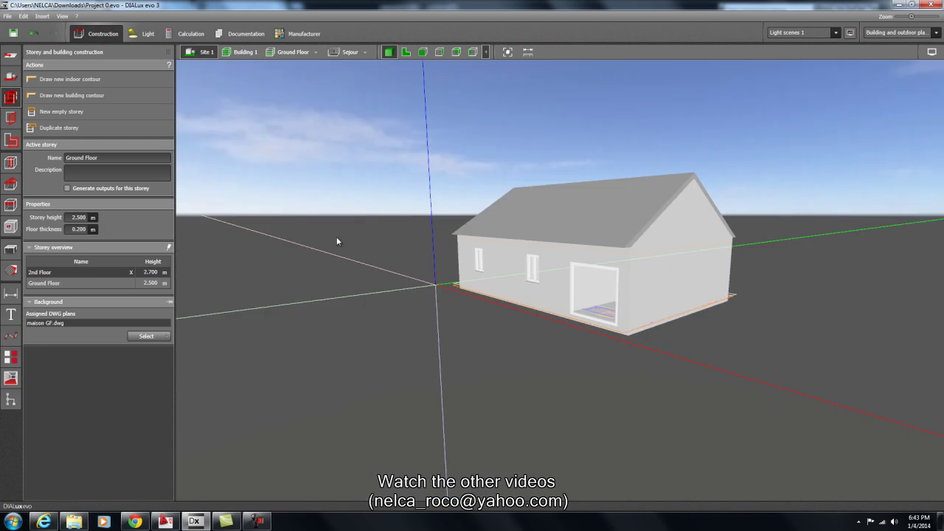
pyautogui.moveTo(338, 238); pyautogui.dragTo(670, 332, button='middle')
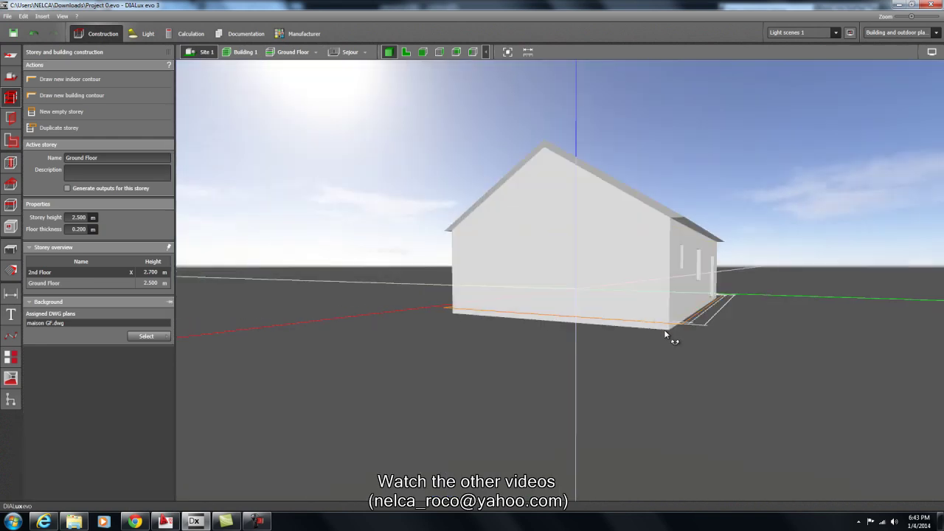
pyautogui.click(247, 54)
pyautogui.click(293, 52)
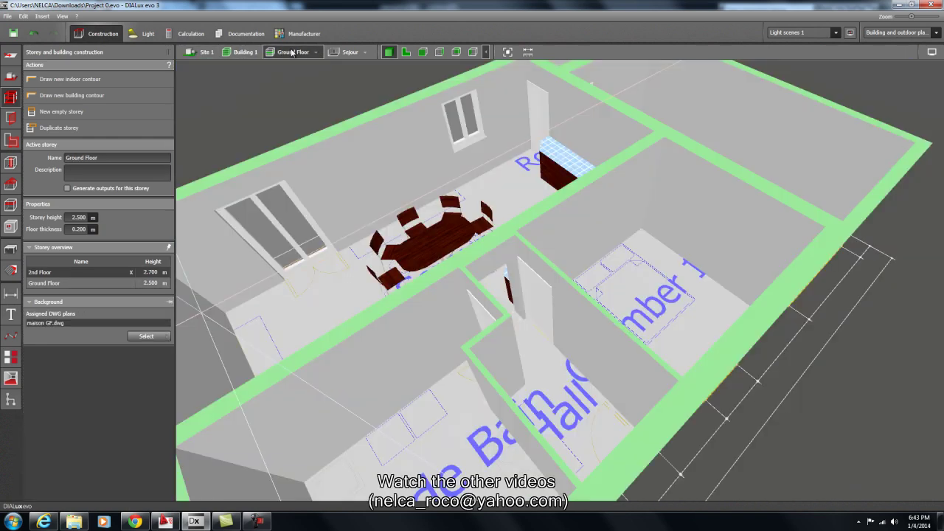
pyautogui.moveTo(363, 211); pyautogui.dragTo(357, 129, button='middle')
pyautogui.click(317, 52)
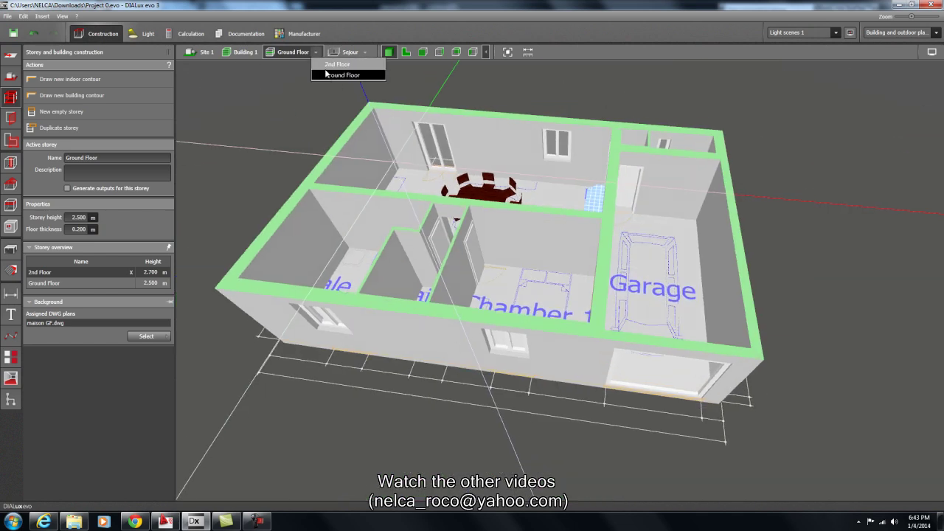
pyautogui.click(354, 64)
pyautogui.moveTo(401, 198); pyautogui.dragTo(359, 237, button='middle')
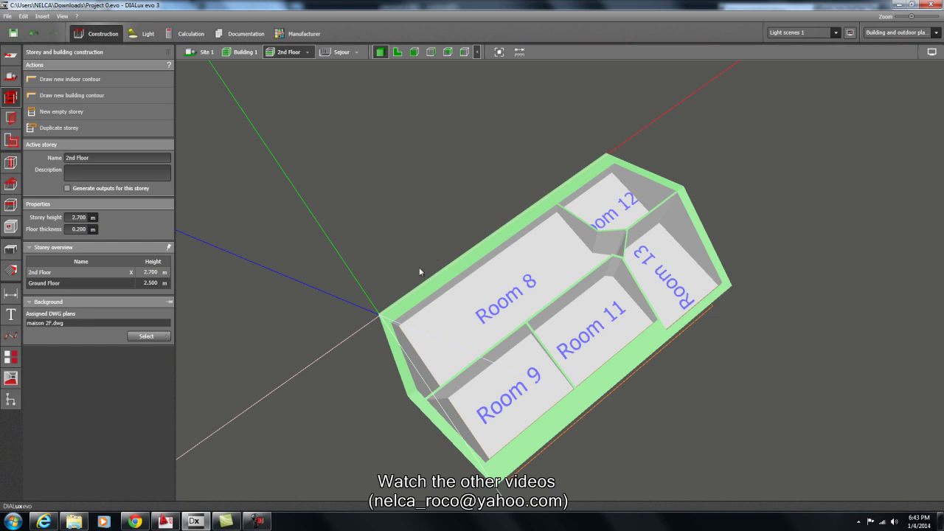
# Step: Open the project tree and examine the elements and rooms listed under the Ground Floor and 2nd Floor
pyautogui.click(13, 405)
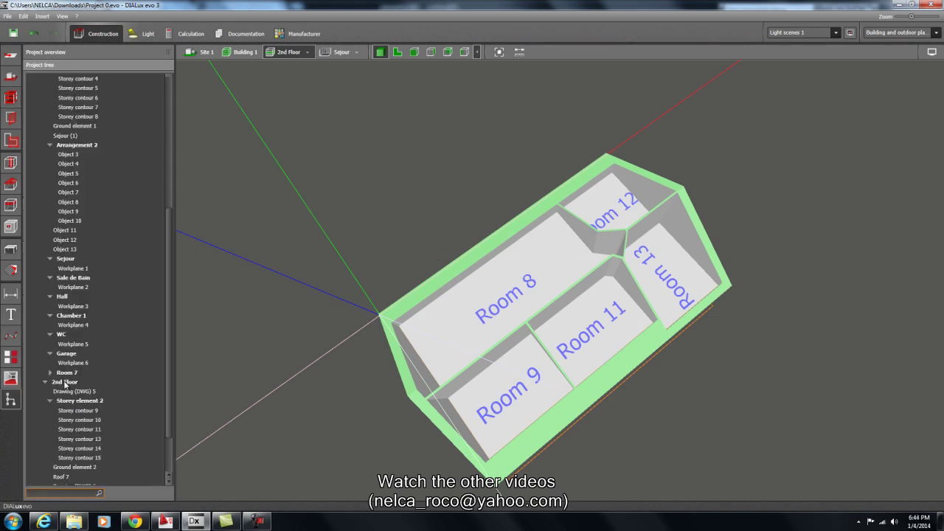
pyautogui.scroll(-3, 148, 398)
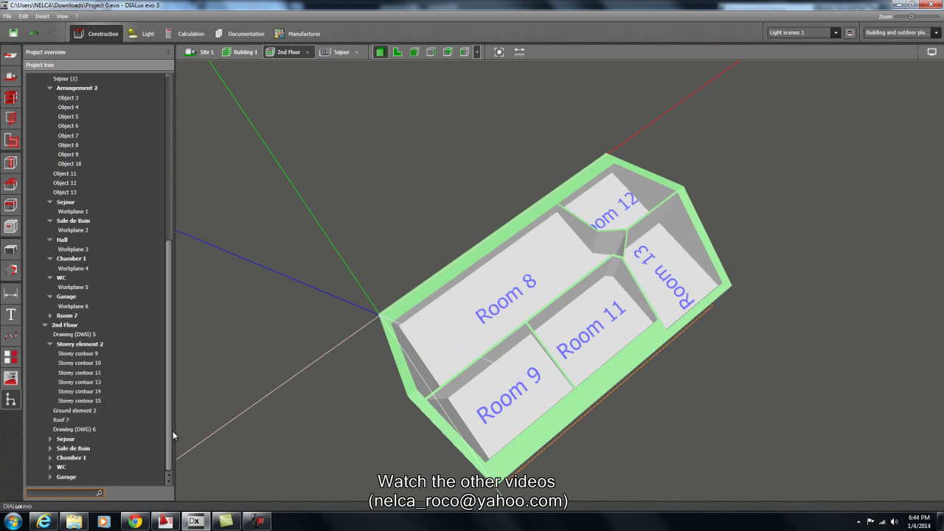
pyautogui.click(46, 325)
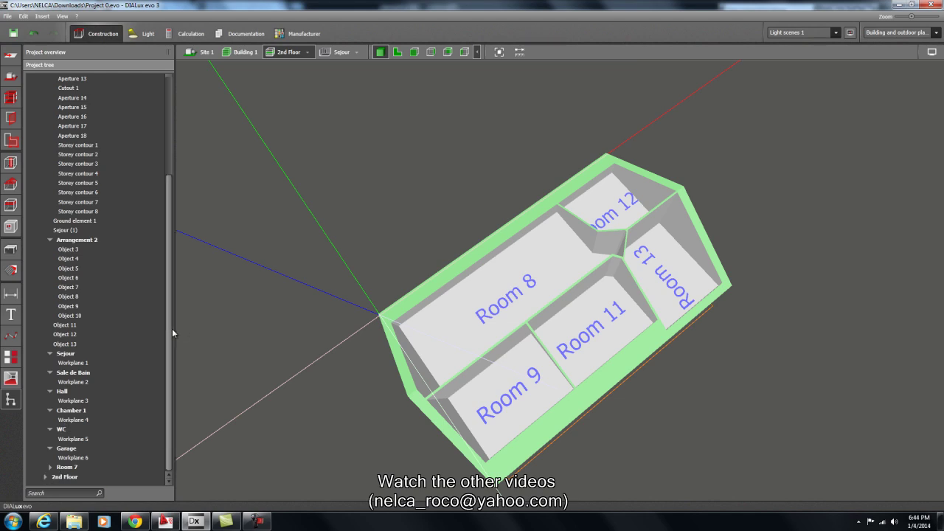
pyautogui.moveTo(169, 330); pyautogui.dragTo(168, 230)
pyautogui.click(50, 155)
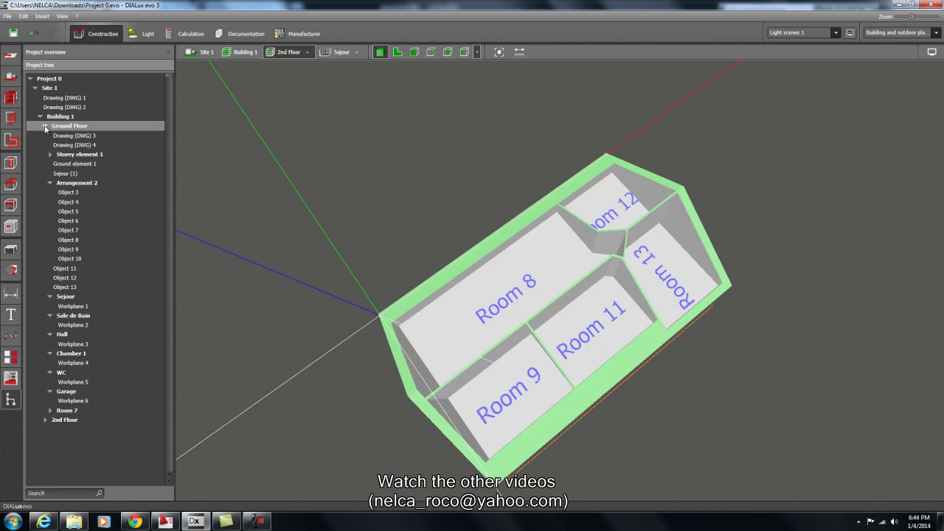
pyautogui.click(46, 128)
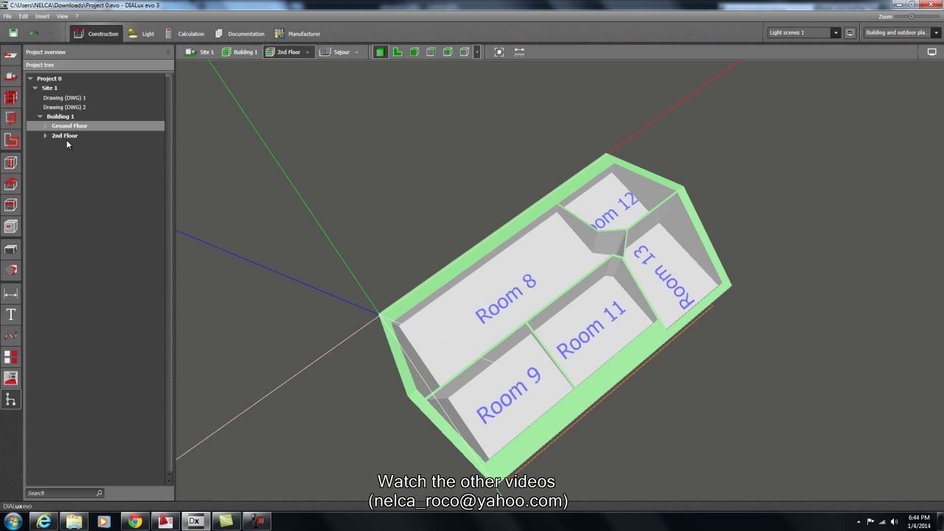
pyautogui.click(45, 126)
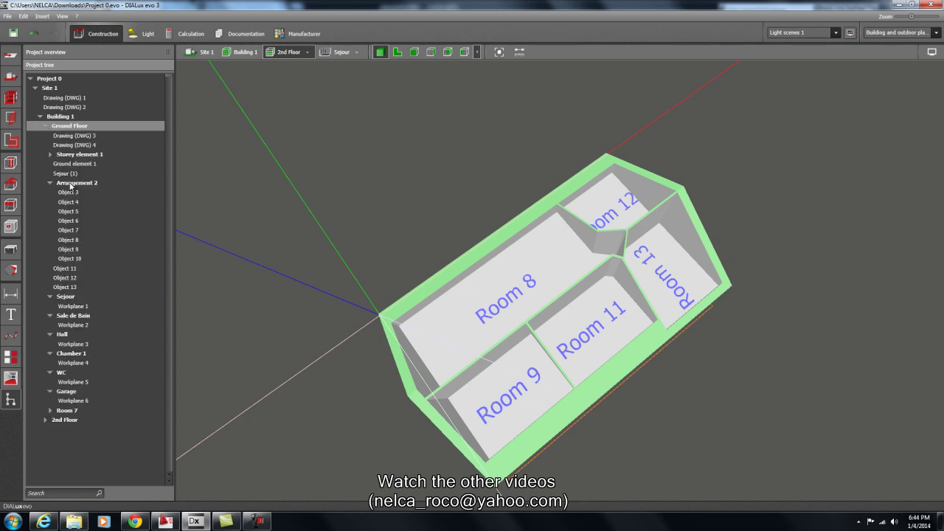
pyautogui.click(45, 126)
pyautogui.click(46, 136)
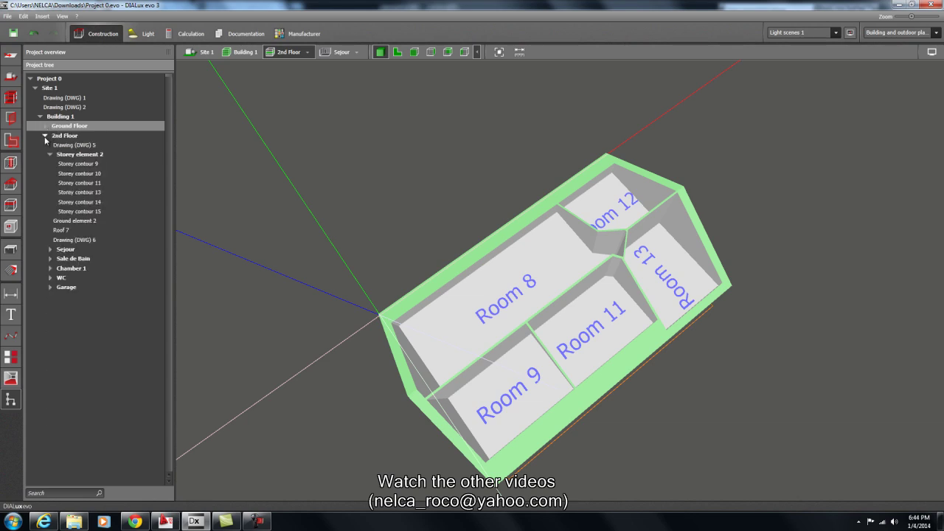
pyautogui.click(45, 126)
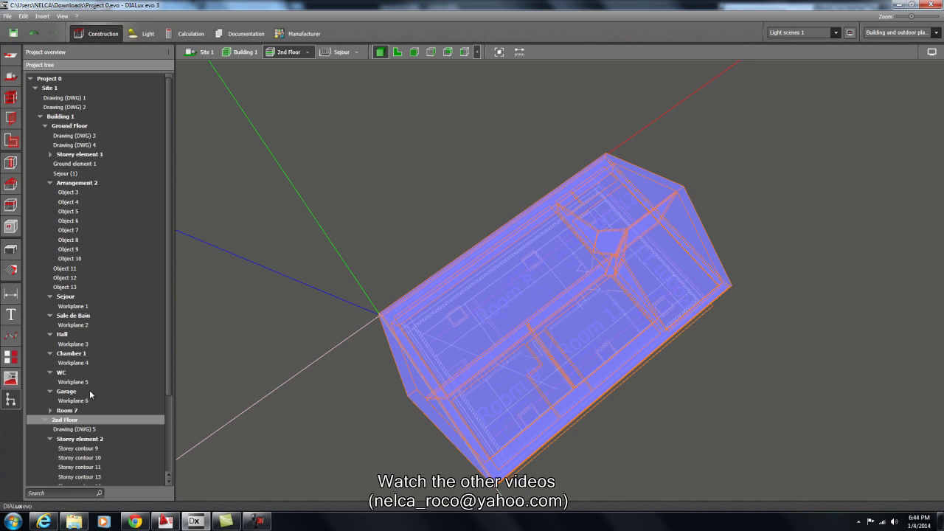
# Step: Rename the ground floor's Room 7 as "Lobby to WC" and display the ground floor in 3D
pyautogui.click(66, 411)
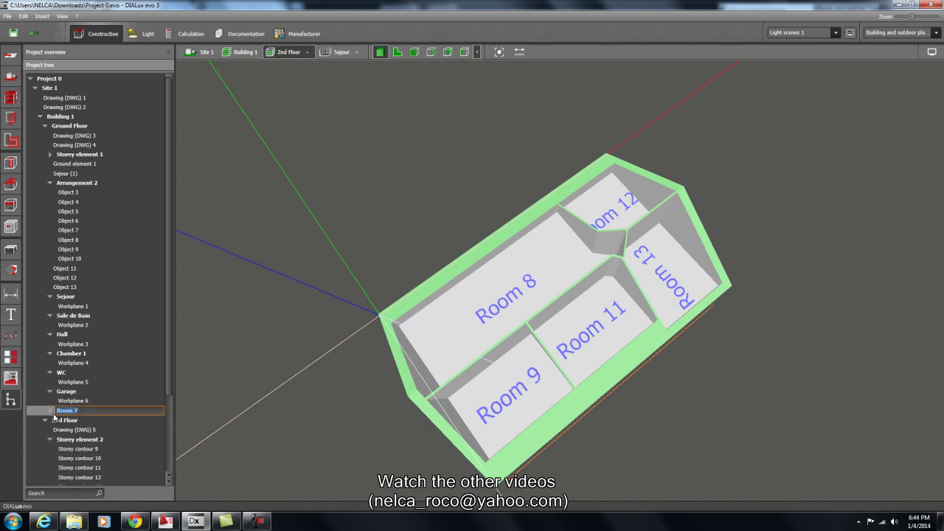
pyautogui.write('Lobby t')
pyautogui.press('Return')
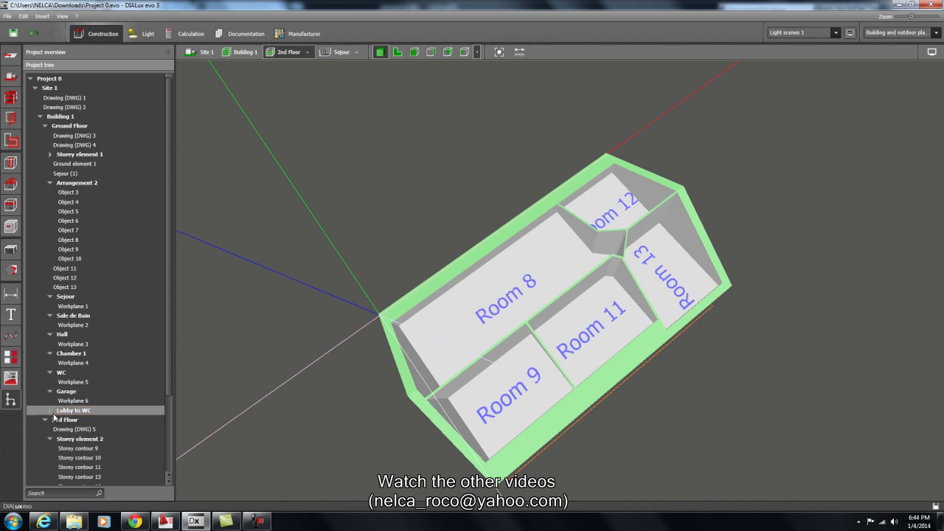
pyautogui.click(309, 54)
pyautogui.click(328, 76)
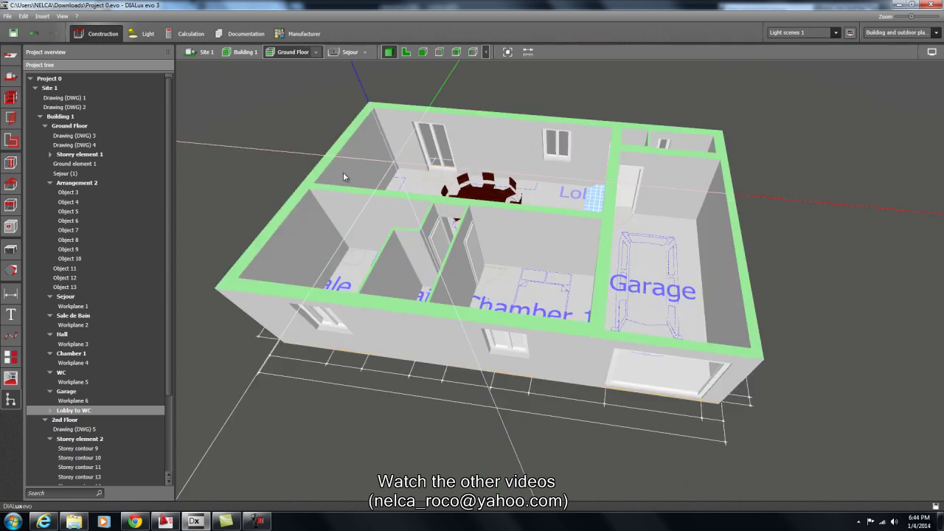
pyautogui.moveTo(343, 175); pyautogui.dragTo(423, 240)
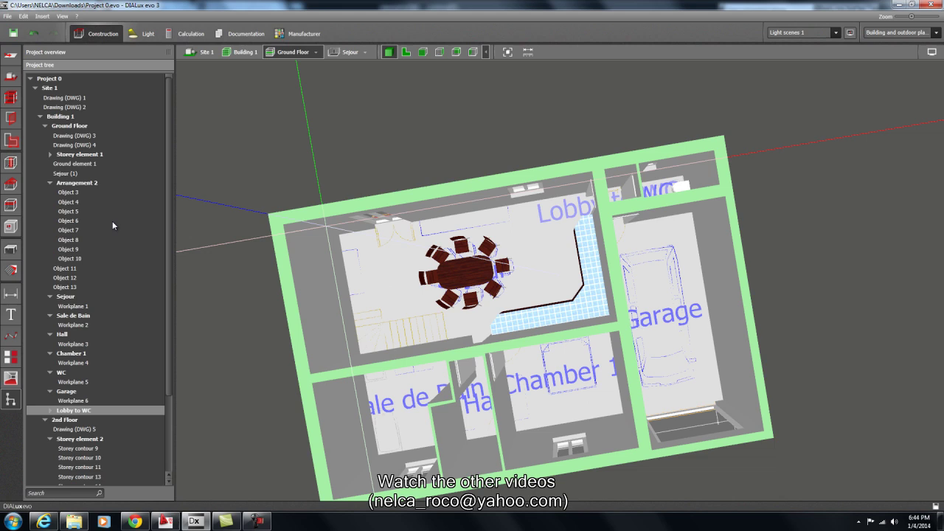
# Step: Display the 2nd Floor and expand its room entries in the project tree, leaving Garage collapsed
pyautogui.click(45, 127)
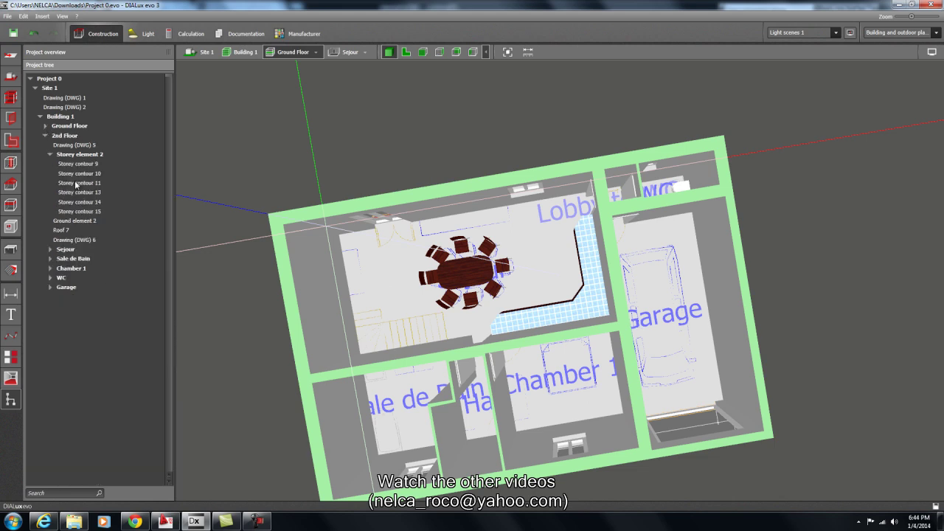
pyautogui.click(317, 52)
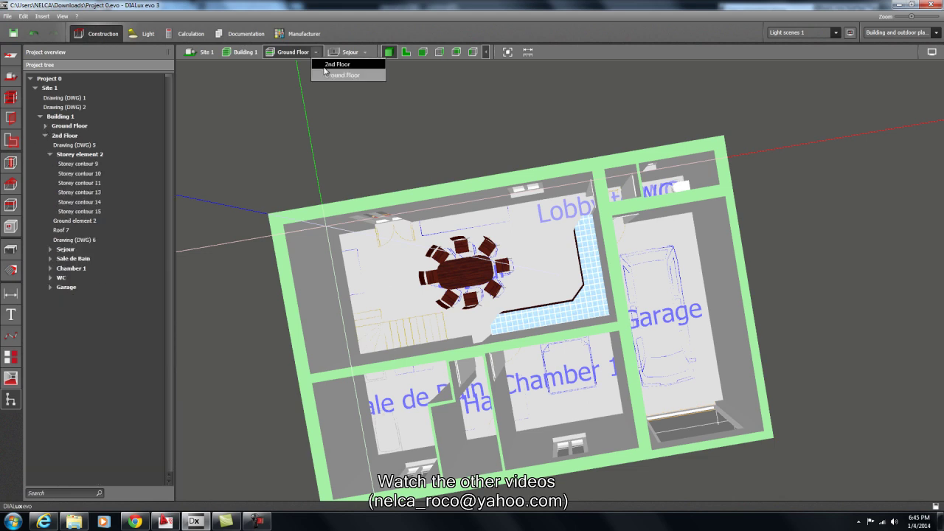
pyautogui.click(324, 64)
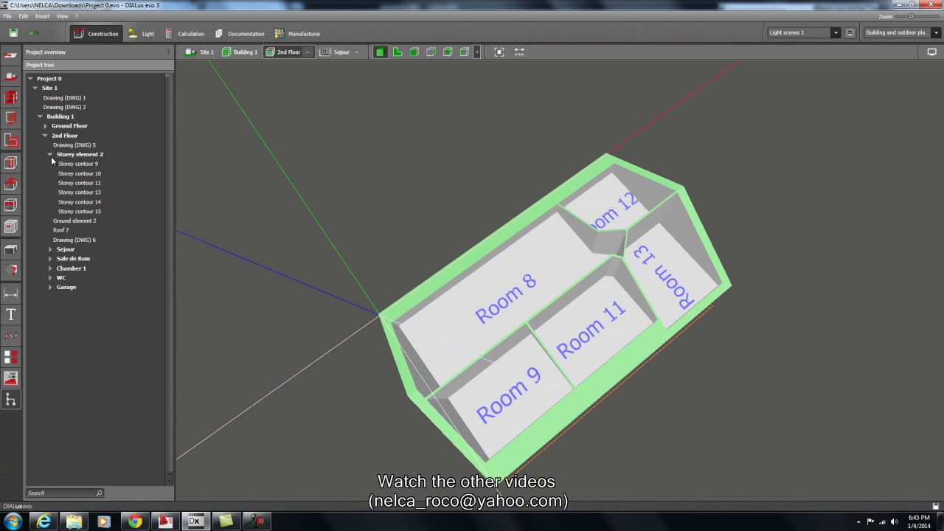
pyautogui.click(77, 256)
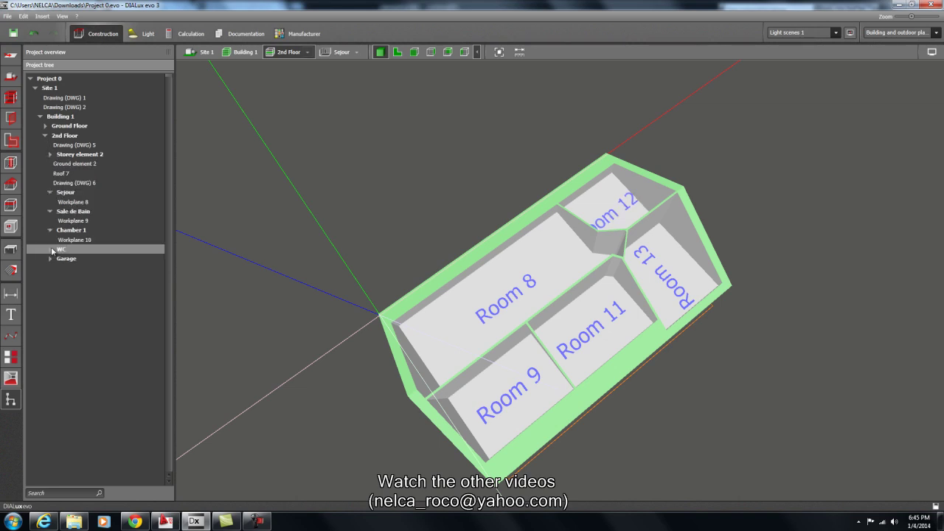
pyautogui.click(50, 250)
pyautogui.click(50, 268)
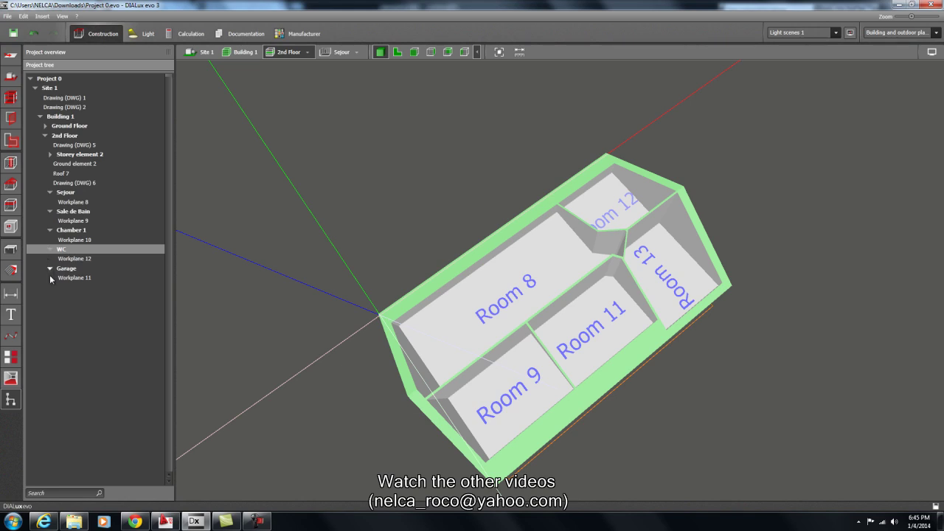
pyautogui.click(49, 268)
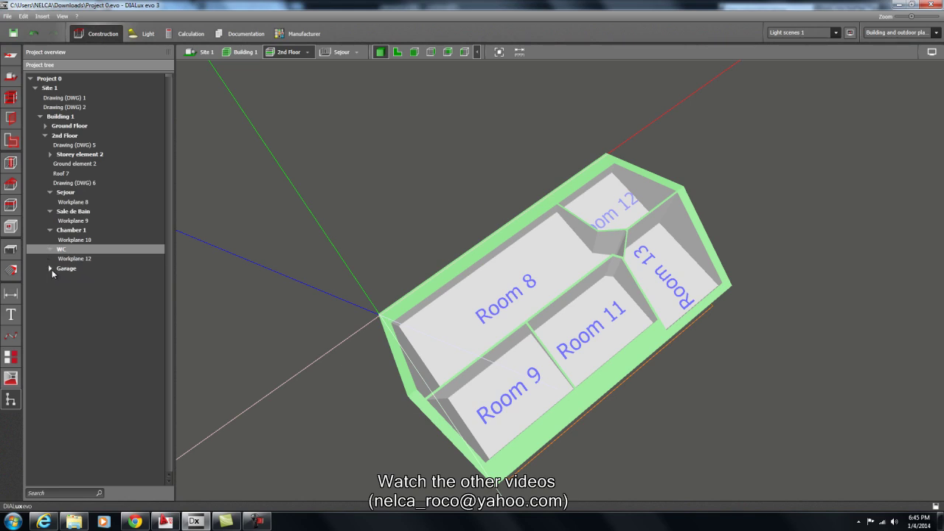
# Step: Switch to AutoCAD and read the room names on the upper-floor plan, COUPE ETAGE
pyautogui.click(165, 521)
pyautogui.scroll(-5, 460, 310)
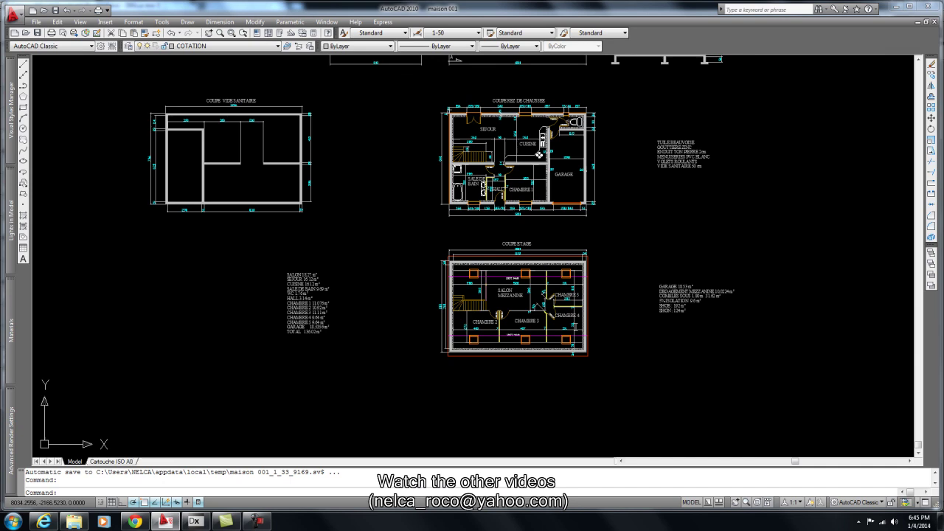
pyautogui.scroll(3, 491, 322)
pyautogui.scroll(2, 487, 318)
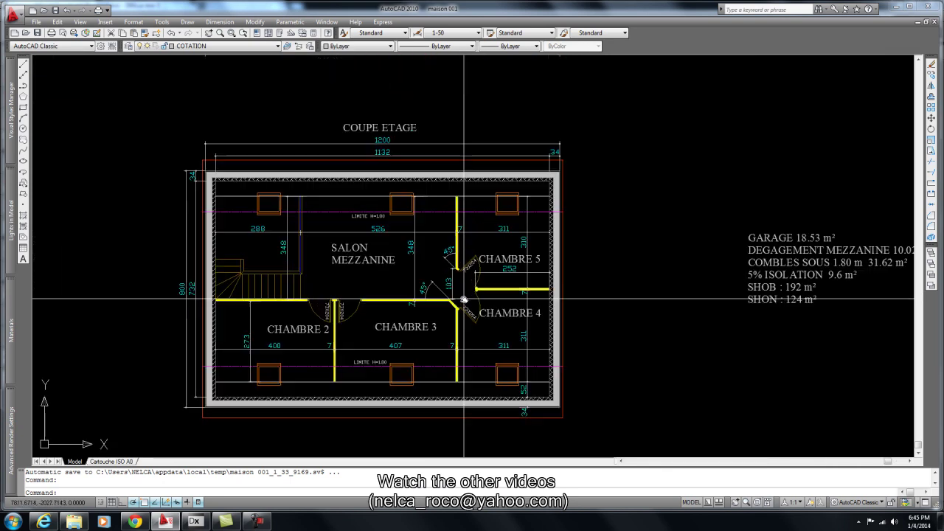
pyautogui.scroll(2, 521, 300)
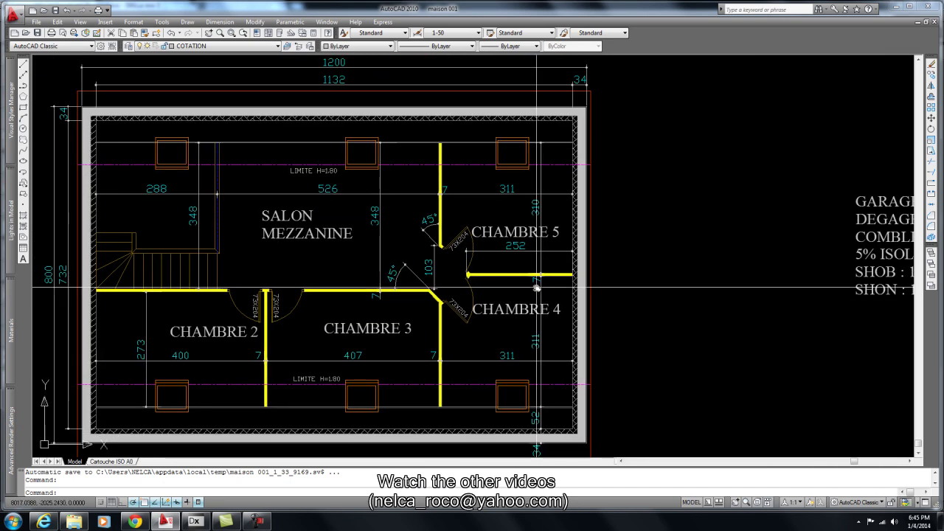
pyautogui.moveTo(421, 273); pyautogui.dragTo(457, 259, button='middle')
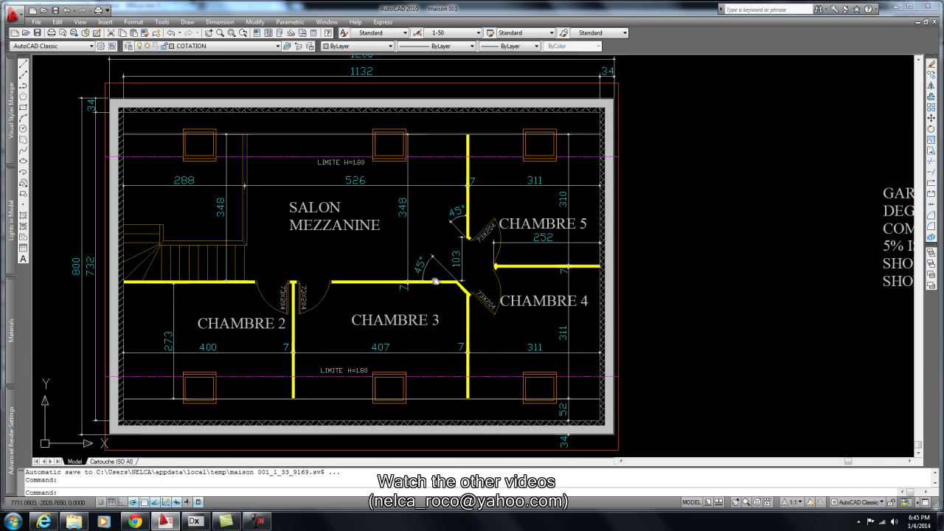
pyautogui.moveTo(443, 258); pyautogui.dragTo(444, 257, button='middle')
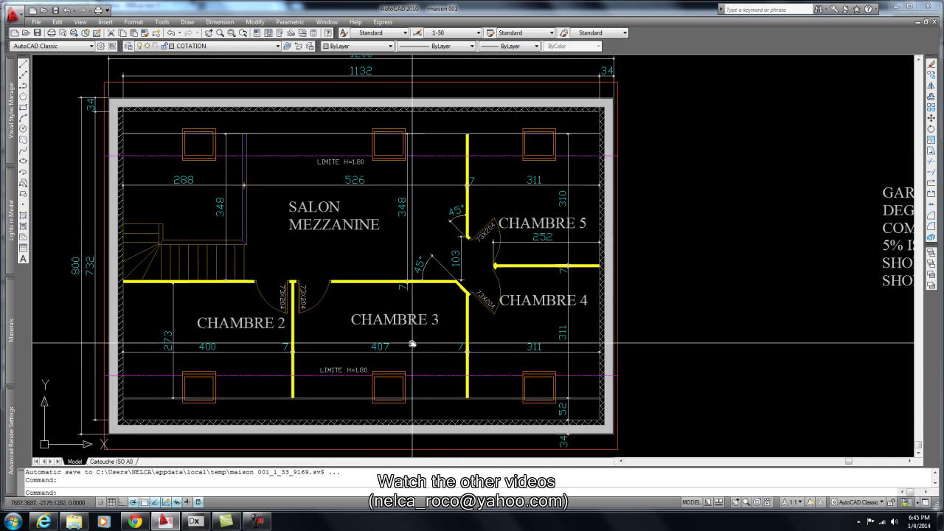
# Step: Return to DIALux evo and rename the 2nd floor's Sejour room as "Salon Mezzanine"
pyautogui.click(194, 521)
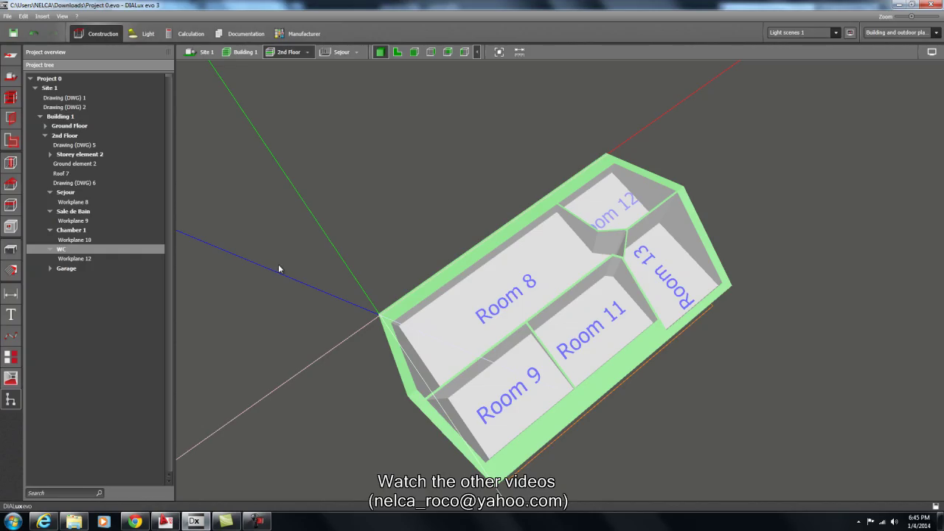
pyautogui.moveTo(279, 269); pyautogui.dragTo(277, 246, button='right')
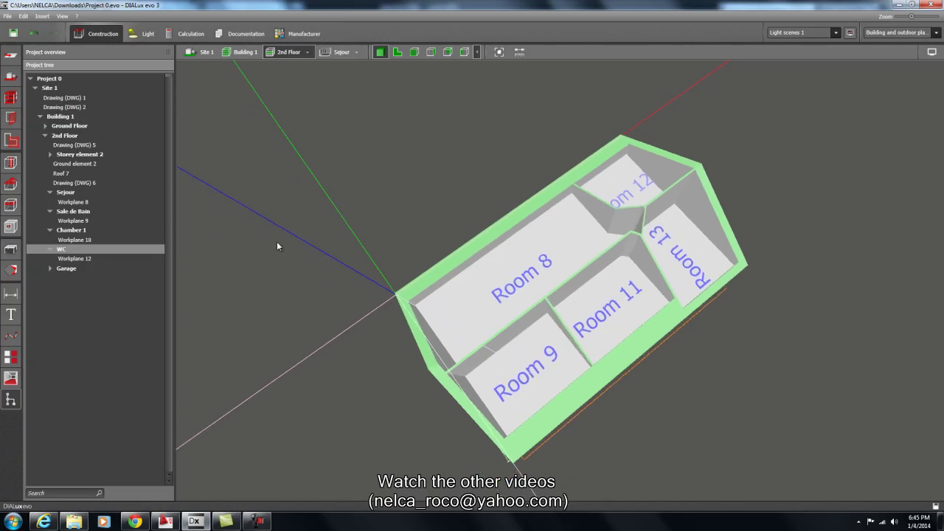
pyautogui.click(66, 193)
pyautogui.click(66, 193)
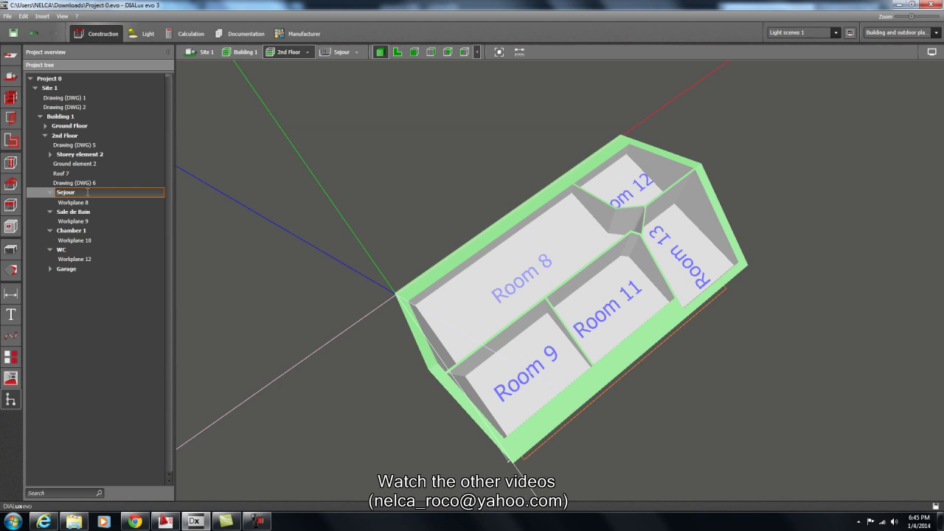
pyautogui.doubleClick(61, 192)
pyautogui.press('Return')
# Step: Rename the 2nd floor's Sale de Bain room as "Chamber 2"
pyautogui.click(69, 213)
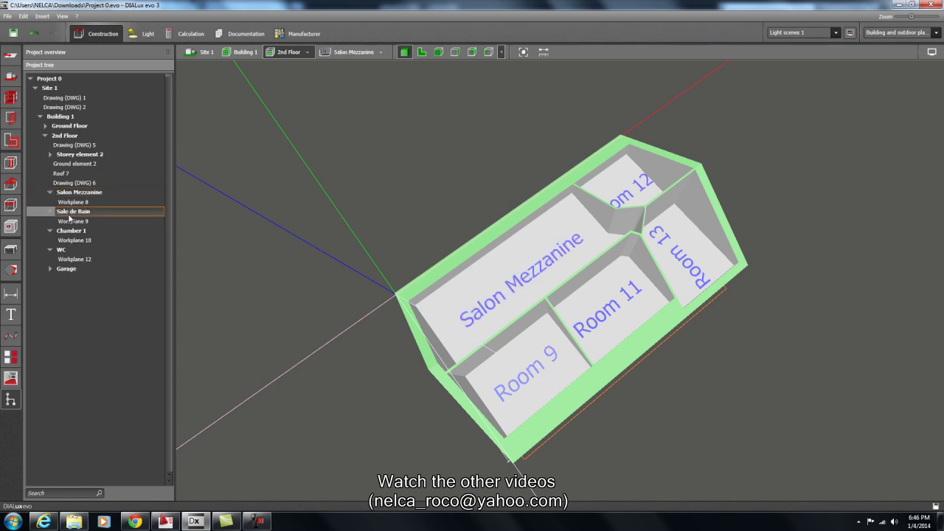
pyautogui.click(88, 212)
pyautogui.write('cah')
pyautogui.press('BackSpace')
pyautogui.press('BackSpace')
pyautogui.press('BackSpace')
pyautogui.write('Chamber 2')
pyautogui.press('Return')
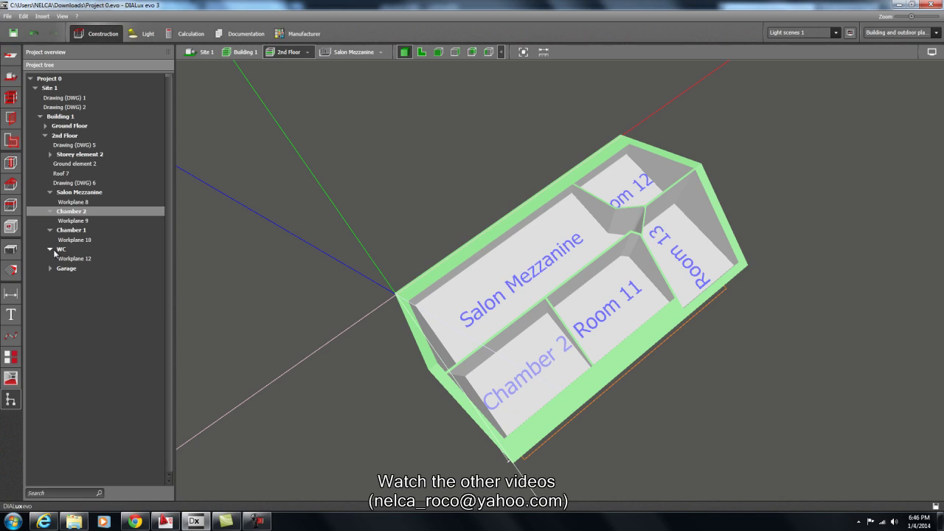
# Step: Rename the 2nd floor's Chamber 1 room as "Chamber 3"
pyautogui.doubleClick(53, 231)
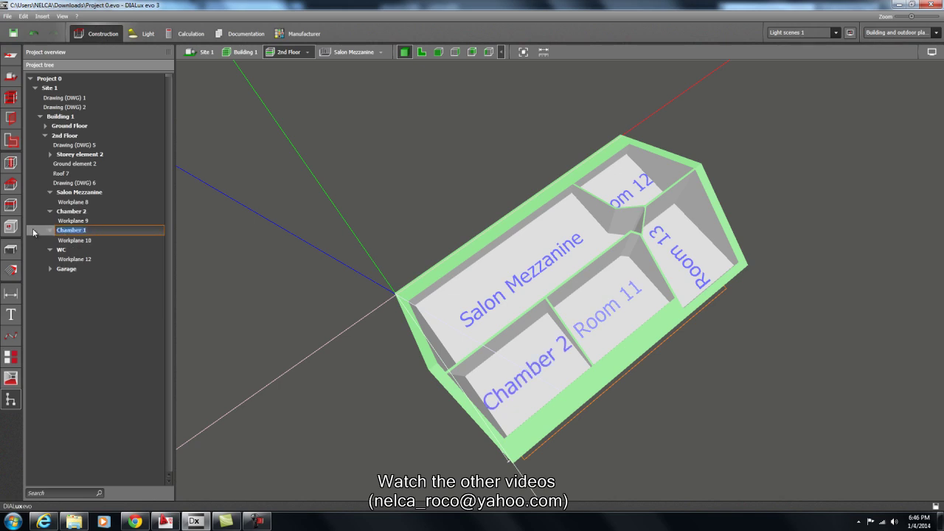
pyautogui.write('C')
pyautogui.press('Return')
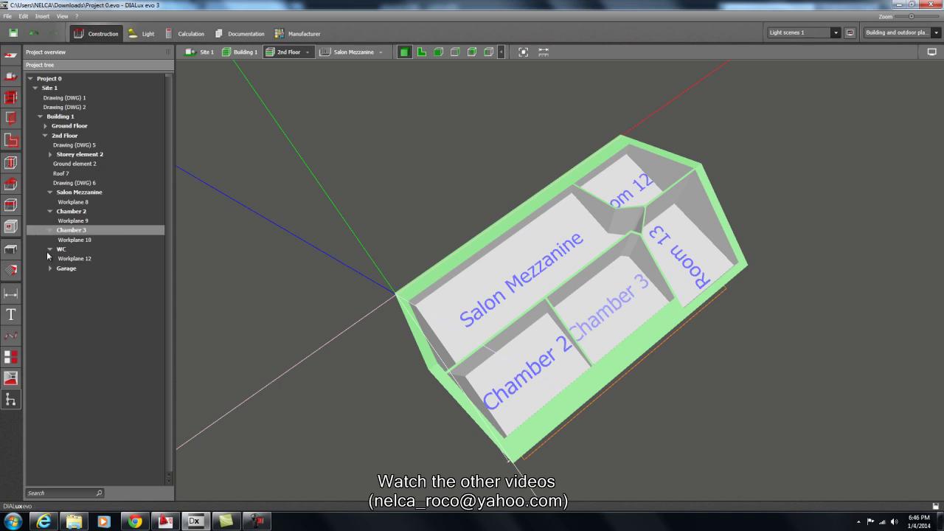
# Step: Rename the 2nd floor's Garage room as "Chamber 4"
pyautogui.click(62, 251)
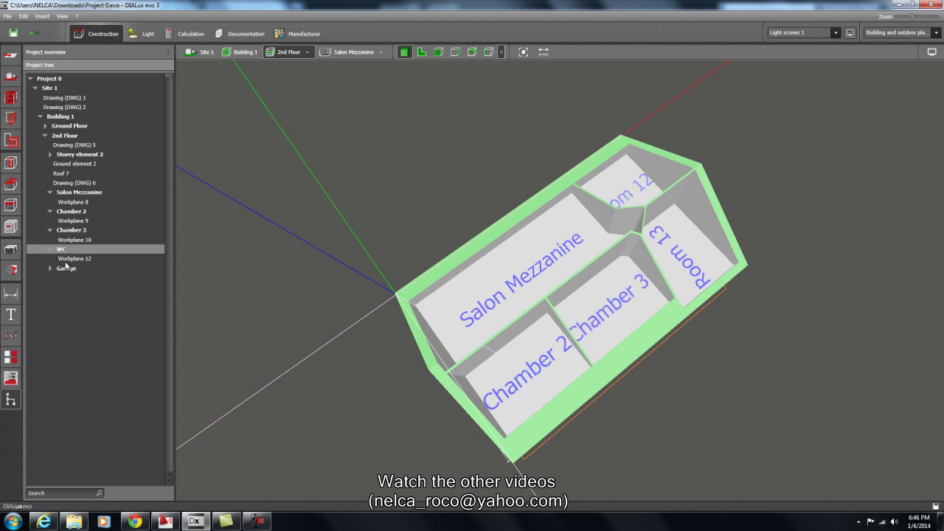
pyautogui.doubleClick(67, 269)
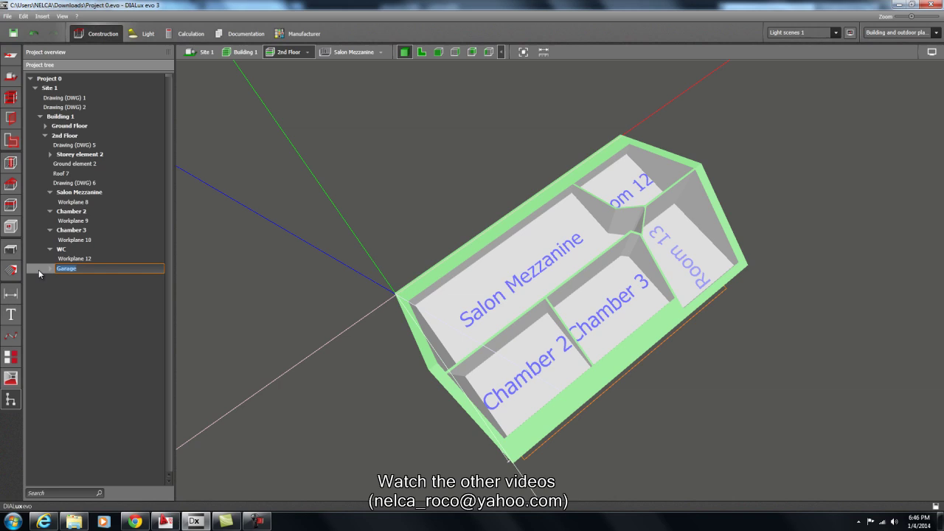
pyautogui.write('Chamber 4')
pyautogui.press('Return')
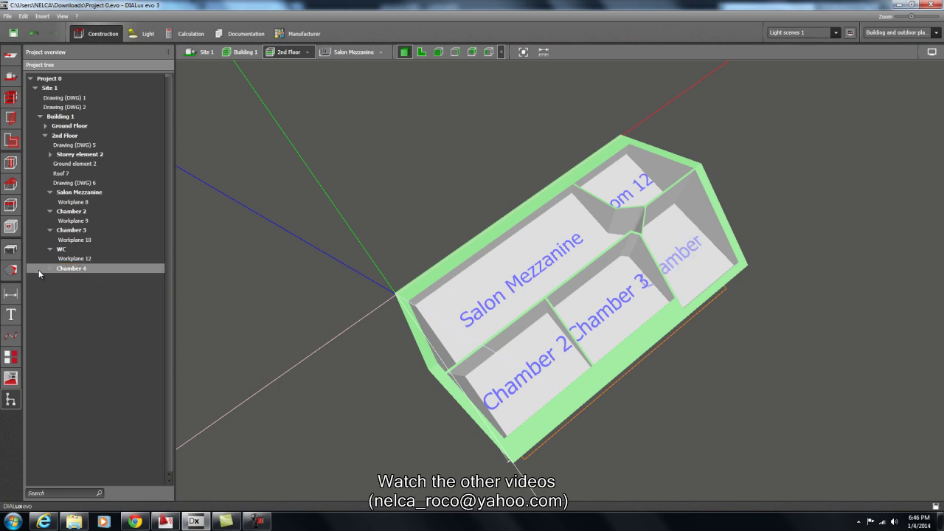
# Step: Rename the 2nd floor's WC room as "Chamber 5" and check the room labels on the 3D model
pyautogui.doubleClick(62, 250)
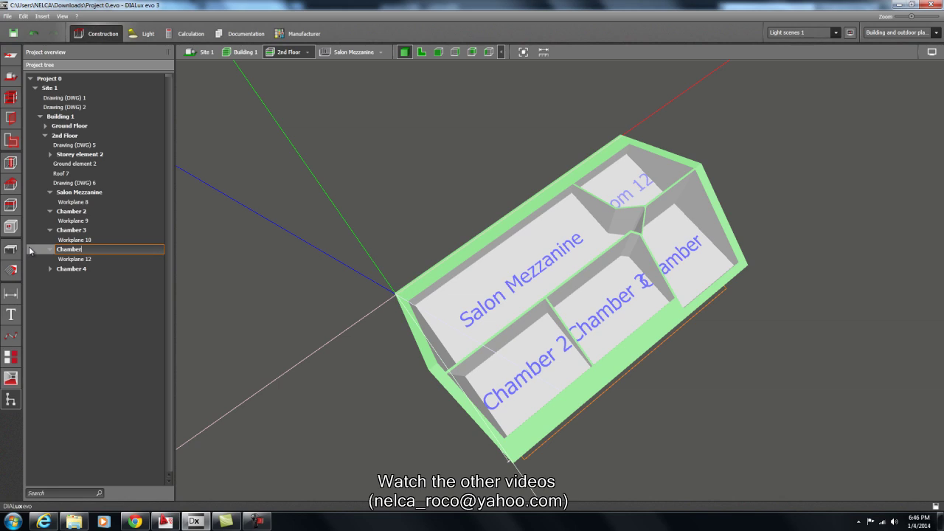
pyautogui.write('Chamber 5')
pyautogui.press('Return')
pyautogui.moveTo(199, 275); pyautogui.dragTo(264, 329)
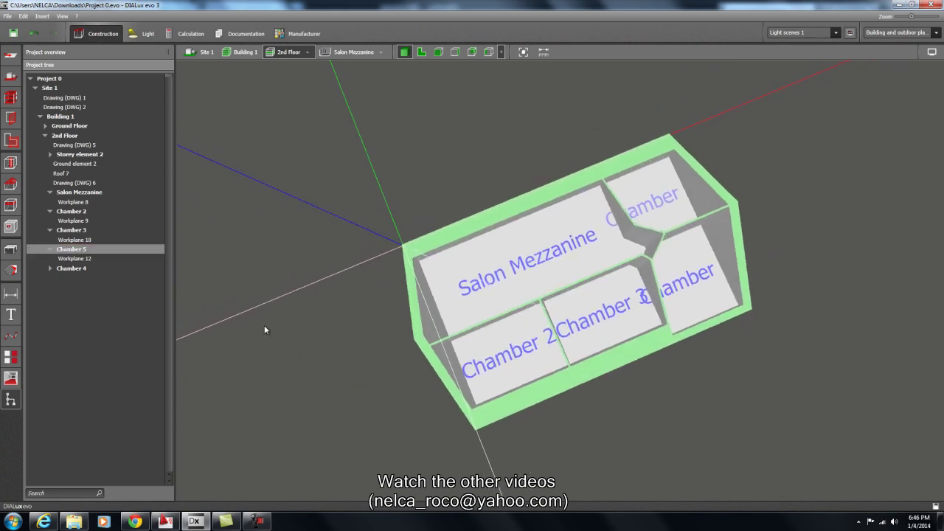
pyautogui.click(80, 231)
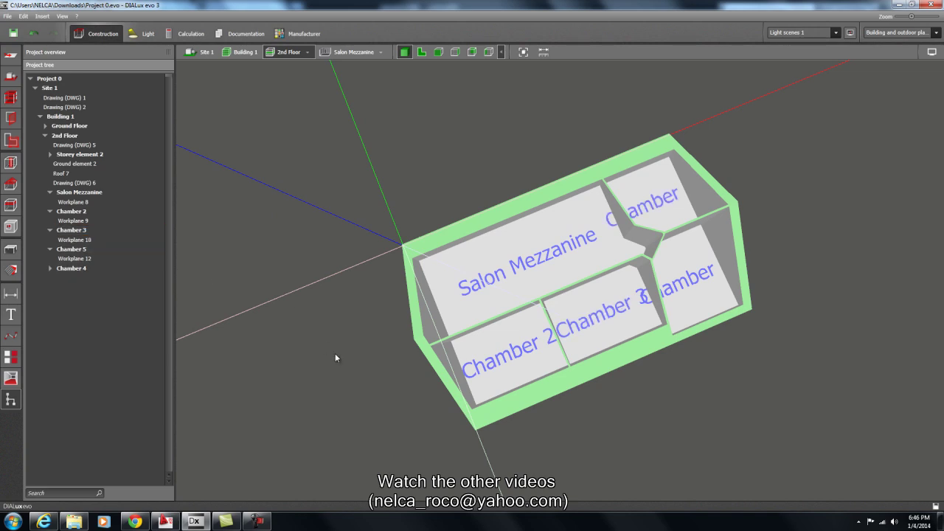
pyautogui.moveTo(335, 354); pyautogui.dragTo(491, 317)
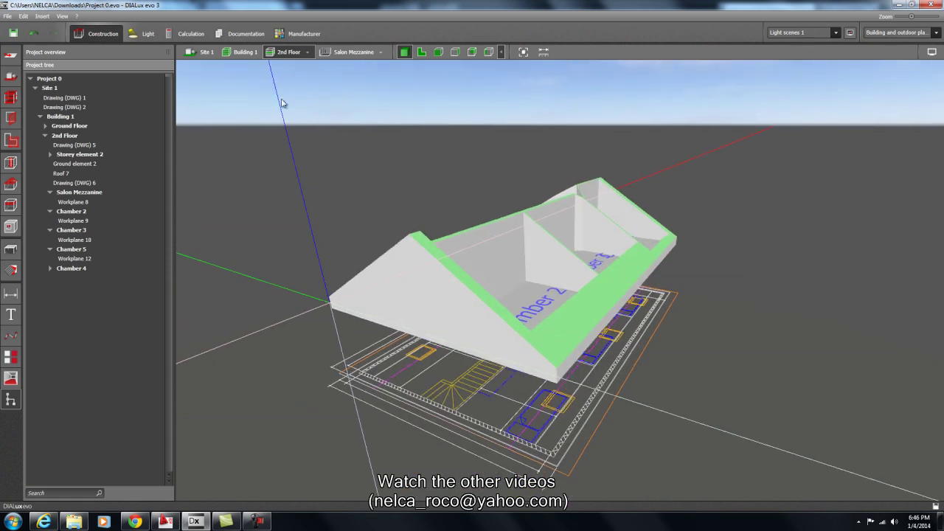
# Step: Examine Site 1, the 2nd Floor and the Ground Floor in 3D, and return to the Site 1 view
pyautogui.click(203, 53)
pyautogui.moveTo(371, 231); pyautogui.dragTo(333, 148)
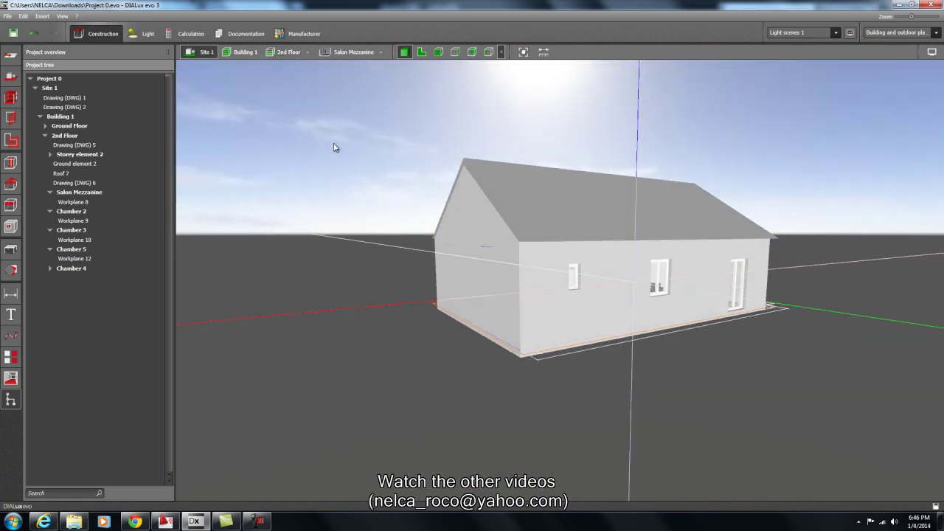
pyautogui.click(287, 53)
pyautogui.moveTo(338, 198); pyautogui.dragTo(365, 264)
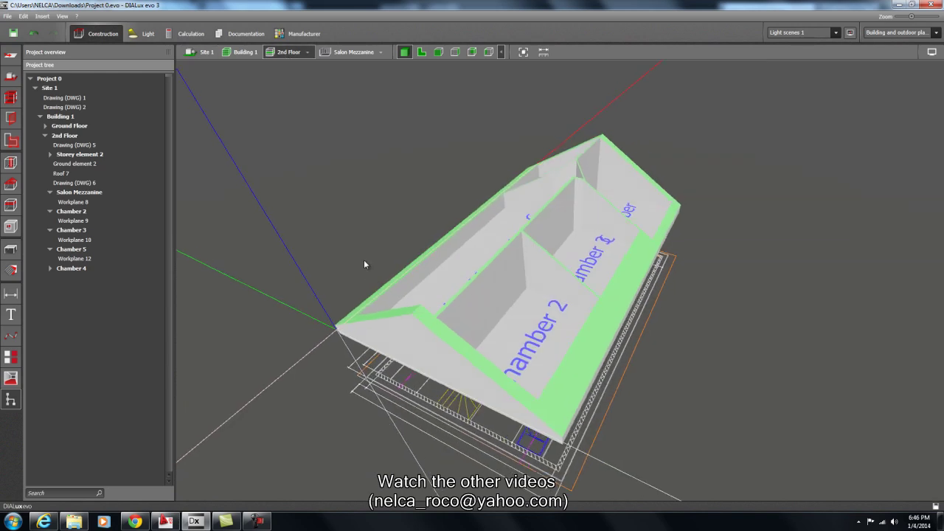
pyautogui.click(307, 53)
pyautogui.click(316, 76)
pyautogui.moveTo(311, 192); pyautogui.dragTo(266, 140)
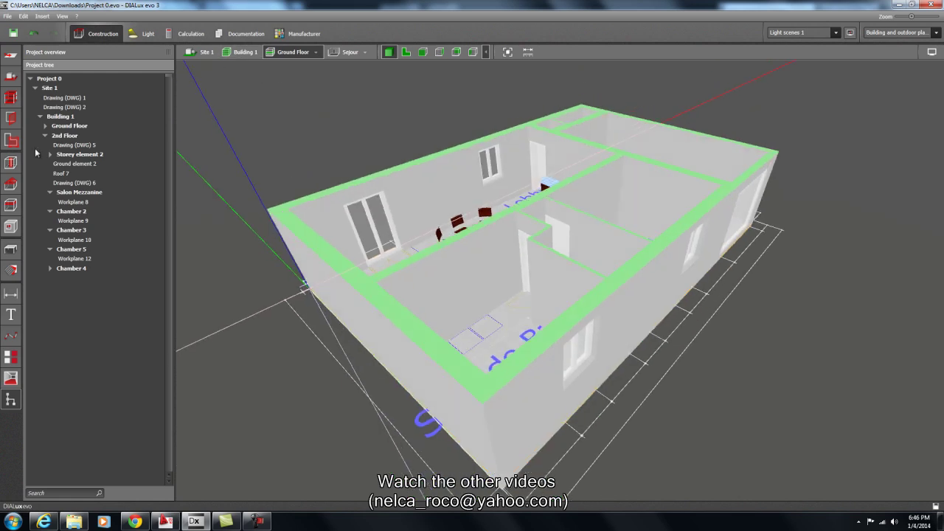
pyautogui.click(206, 52)
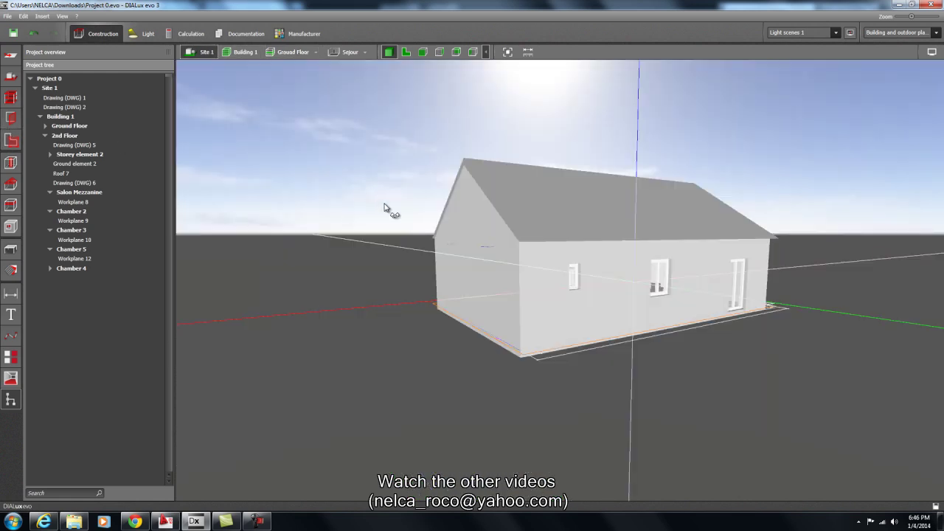
# Step: Browse the available shapes in the roof tool, and switch to AutoCAD to examine the house elevations and section
pyautogui.click(12, 185)
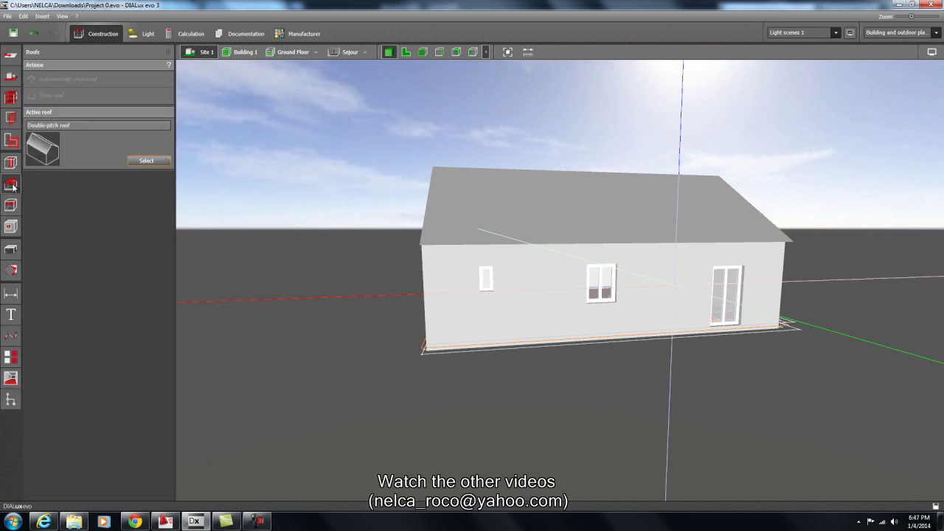
pyautogui.click(146, 161)
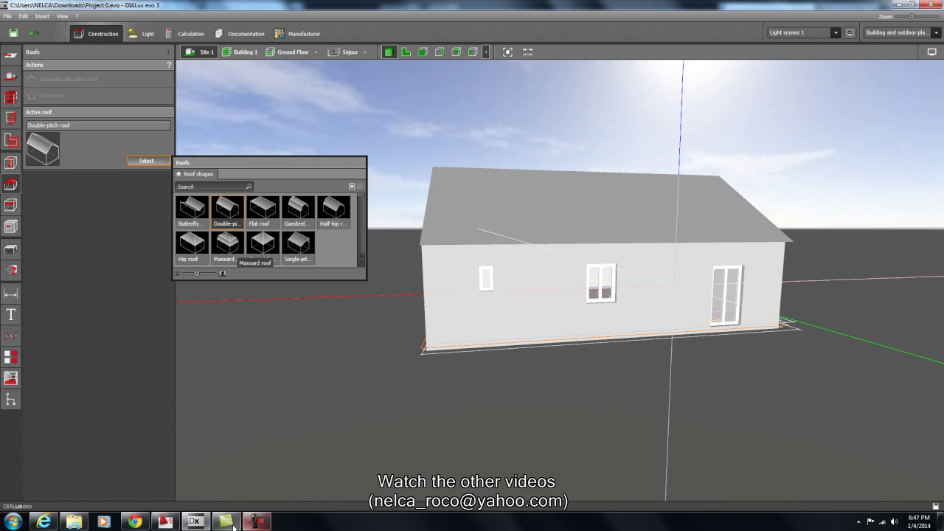
pyautogui.click(165, 521)
pyautogui.scroll(-6, 426, 321)
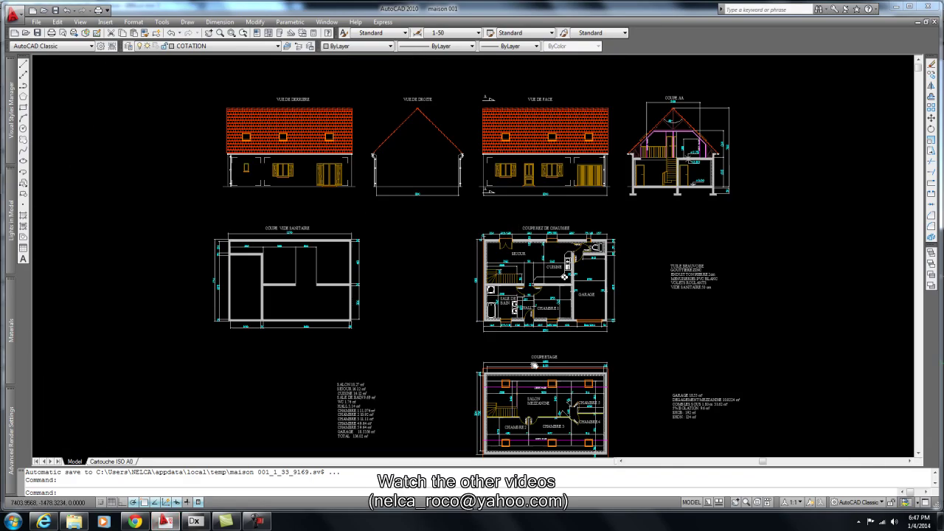
pyautogui.moveTo(417, 307); pyautogui.dragTo(426, 322, button='middle')
pyautogui.scroll(2, 472, 287)
pyautogui.moveTo(472, 295); pyautogui.dragTo(516, 295, button='middle')
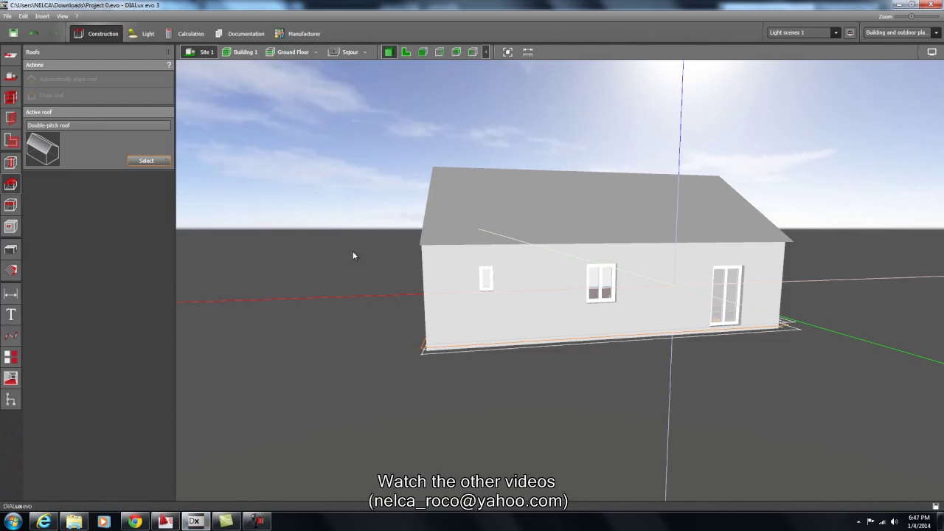
# Step: Return to DIALux evo and select the house's double-pitch roof to inspect its dimensions, leaving it deselected
pyautogui.moveTo(345, 315); pyautogui.dragTo(414, 328)
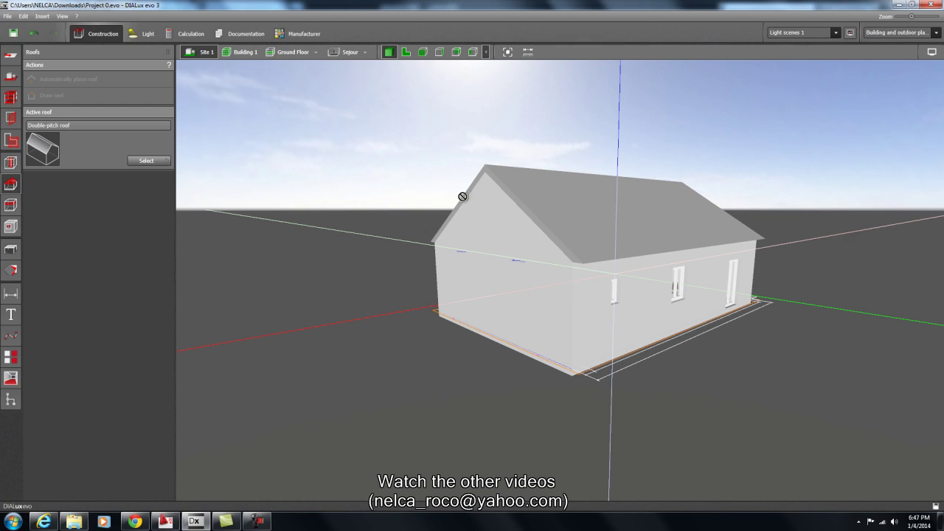
pyautogui.click(547, 201)
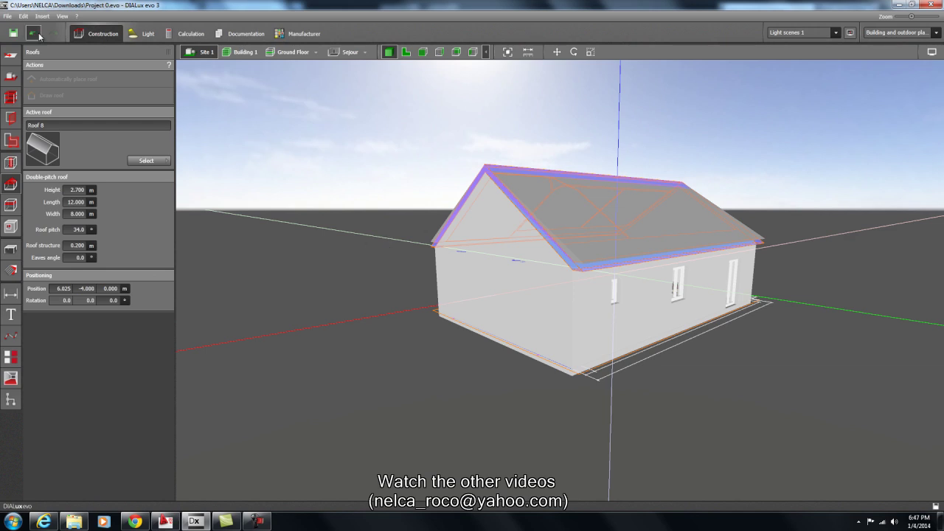
pyautogui.click(326, 221)
pyautogui.moveTo(325, 221); pyautogui.dragTo(173, 176)
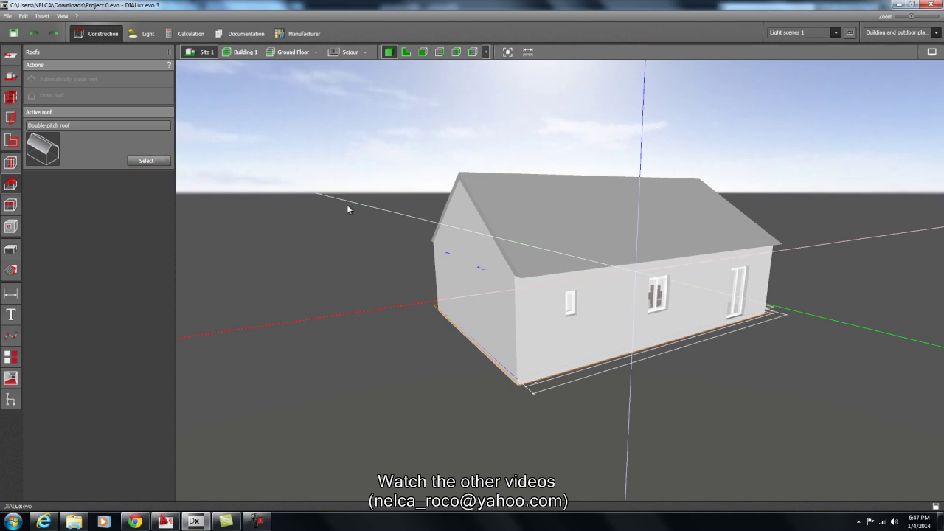
# Step: Try to move Roof 7 down to a vertical position of -1.200 m in an elevation view
pyautogui.click(537, 234)
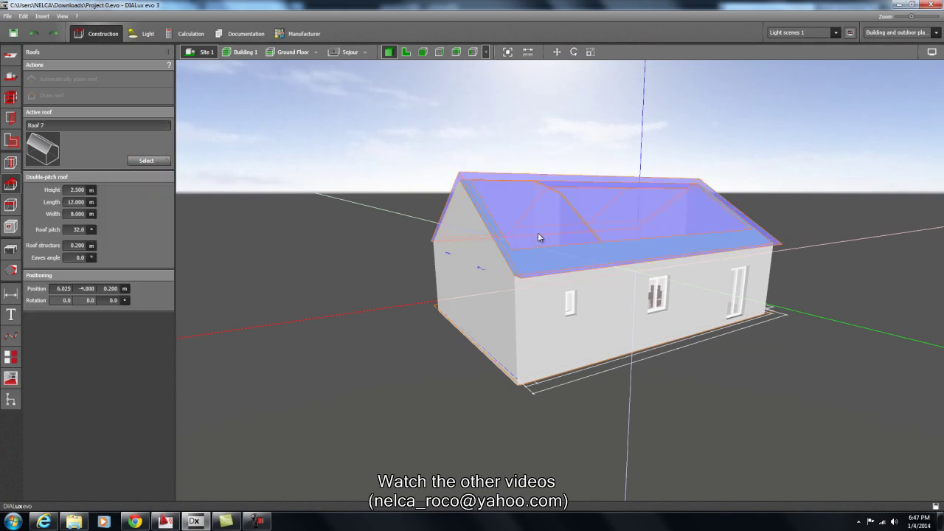
pyautogui.click(423, 52)
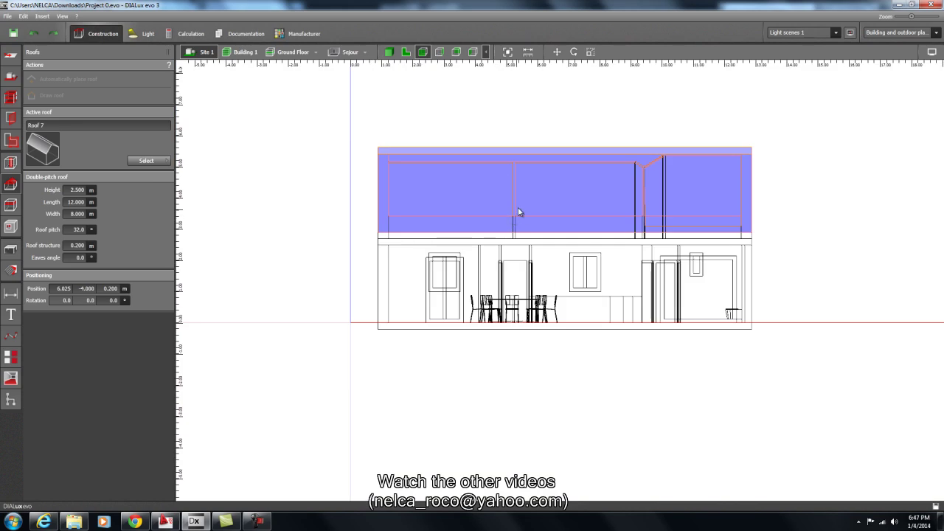
pyautogui.rightClick(544, 199)
pyautogui.click(563, 202)
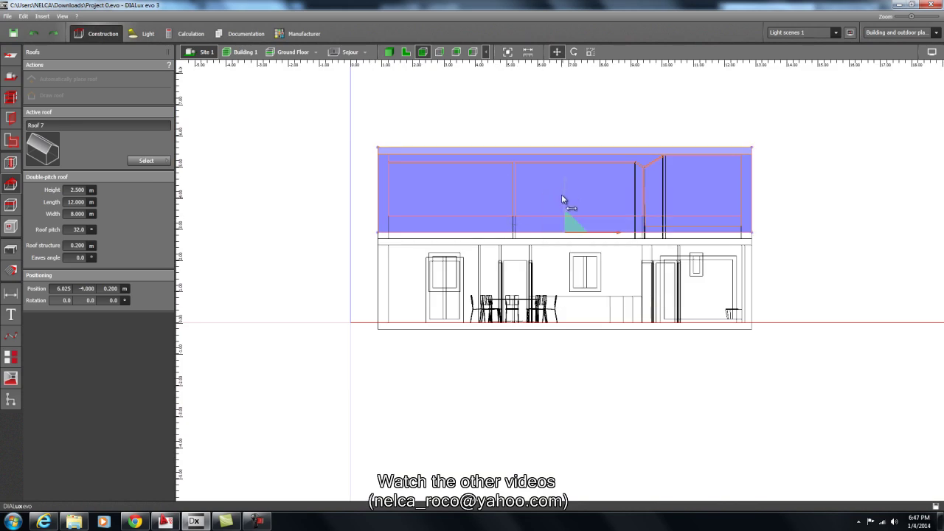
pyautogui.moveTo(565, 191); pyautogui.dragTo(573, 230)
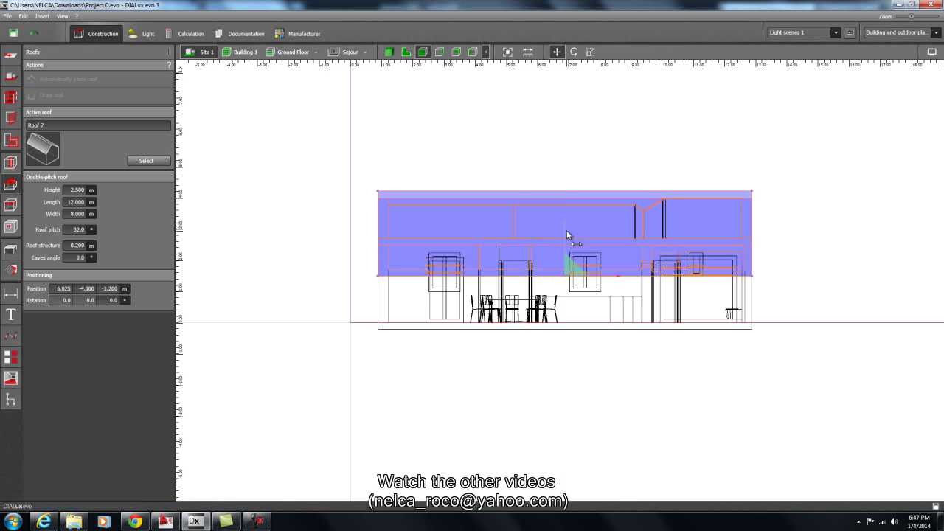
pyautogui.click(388, 53)
pyautogui.moveTo(362, 182); pyautogui.dragTo(421, 193)
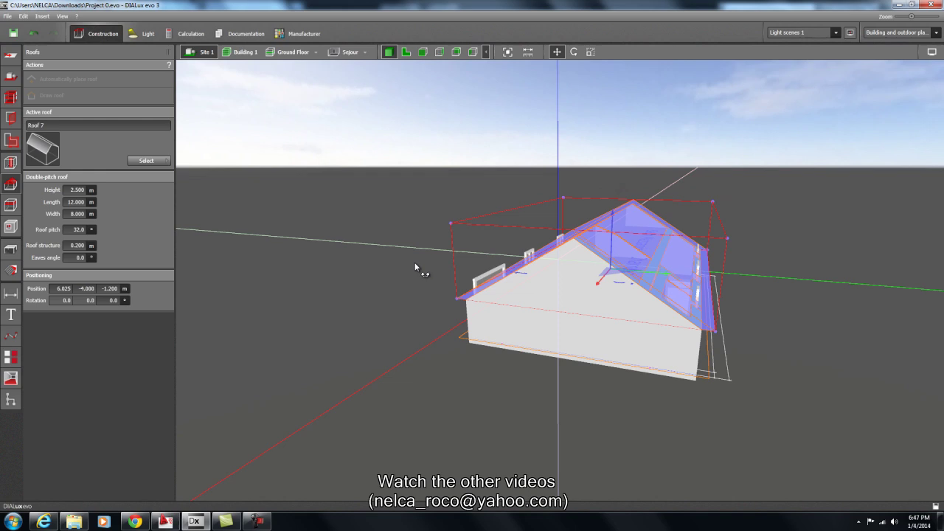
pyautogui.moveTo(415, 267); pyautogui.dragTo(417, 214)
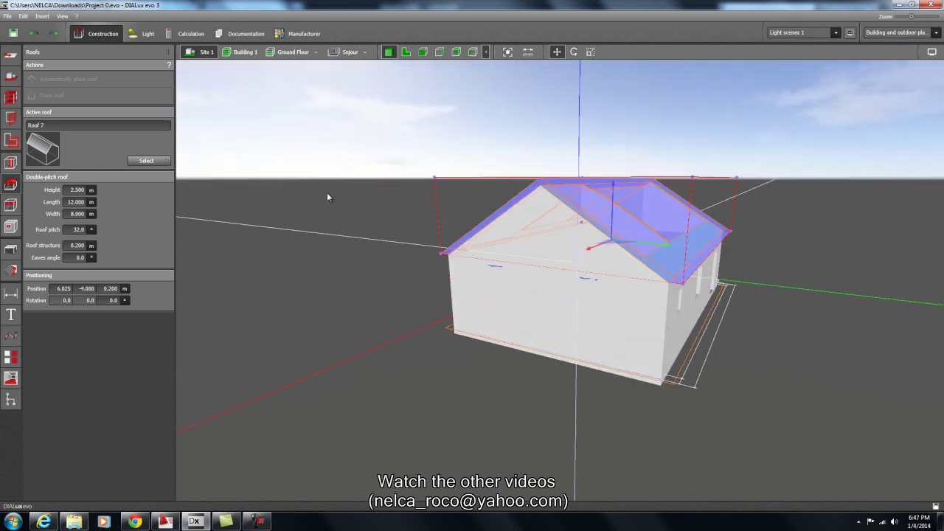
# Step: Deselect the roof and examine the complete house from several sides in 3D and in plan view
pyautogui.moveTo(323, 192); pyautogui.dragTo(348, 205)
pyautogui.click(347, 205)
pyautogui.moveTo(347, 268); pyautogui.dragTo(96, 195)
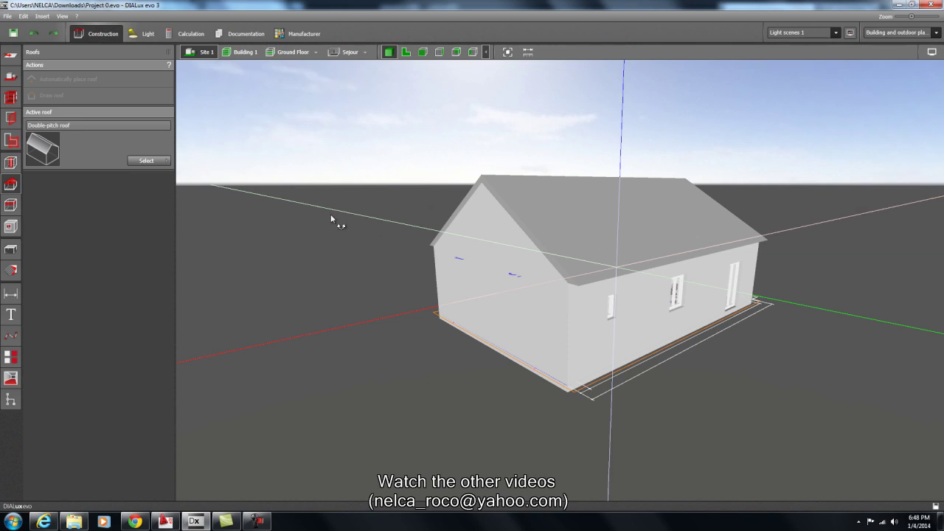
pyautogui.moveTo(331, 219)
pyautogui.mouseDown()
pyautogui.moveTo(450, 237)
pyautogui.moveTo(640, 208)
pyautogui.moveTo(332, 210)
pyautogui.mouseUp()
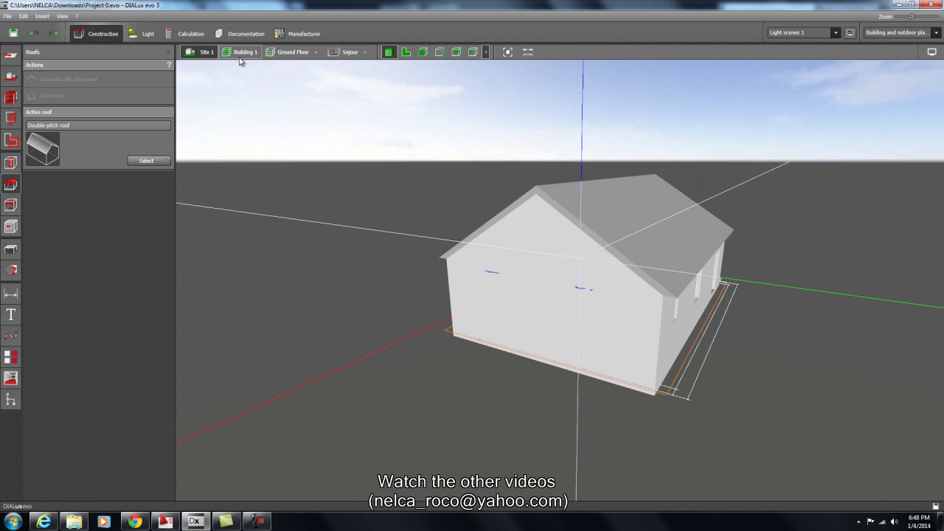
pyautogui.click(406, 53)
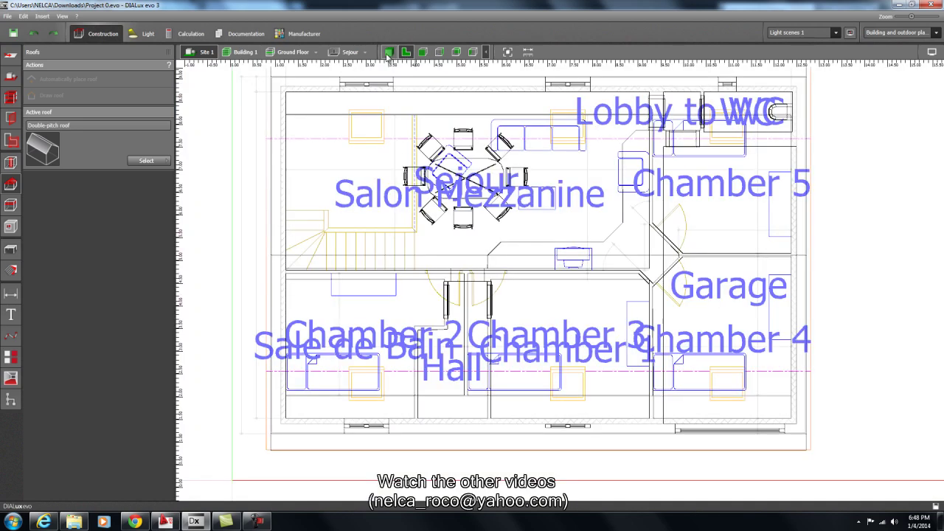
pyautogui.click(388, 52)
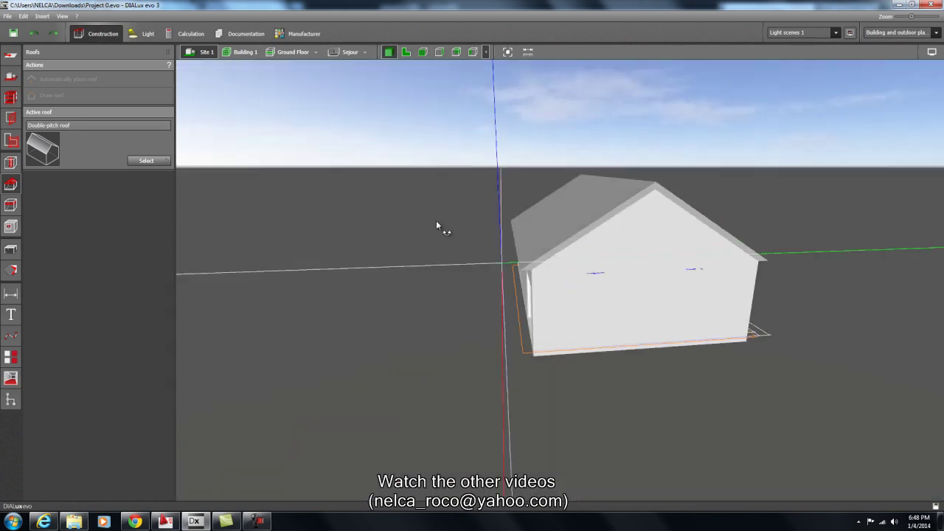
pyautogui.moveTo(438, 226); pyautogui.dragTo(411, 199)
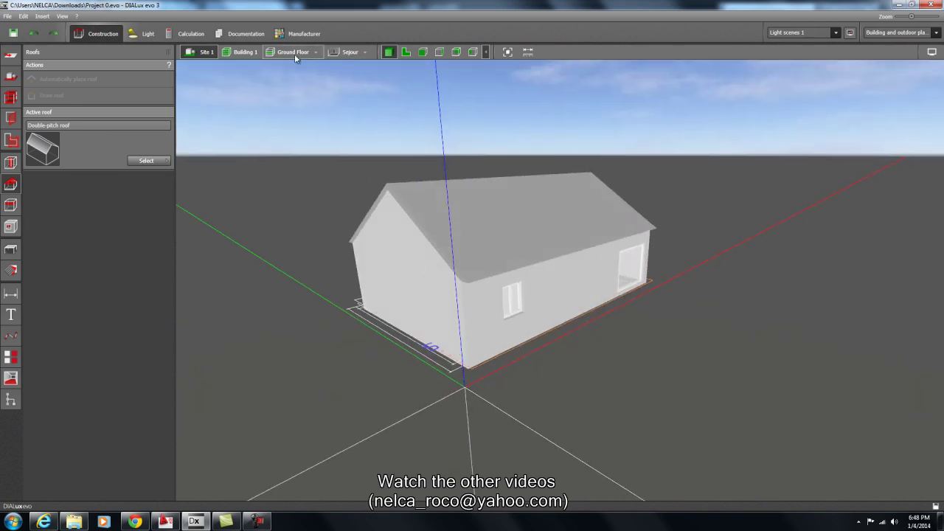
pyautogui.moveTo(311, 177); pyautogui.dragTo(390, 239)
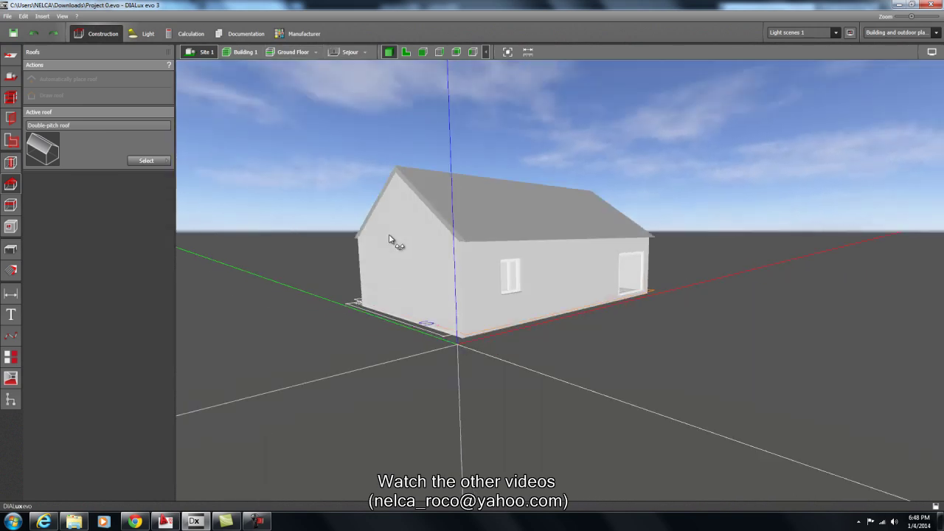
# Step: Display the 2nd Floor and check its room names in plan view and its roof in 3D
pyautogui.click(289, 54)
pyautogui.click(315, 53)
pyautogui.click(334, 64)
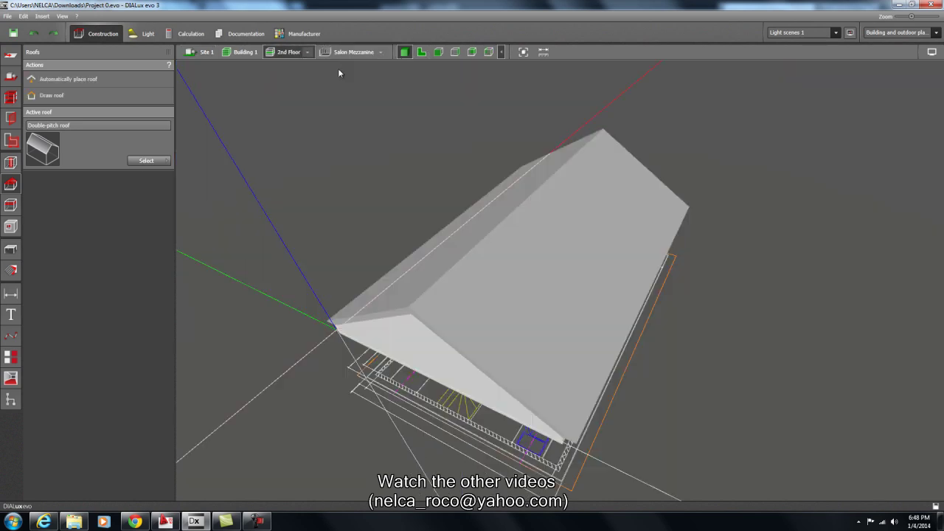
pyautogui.click(425, 55)
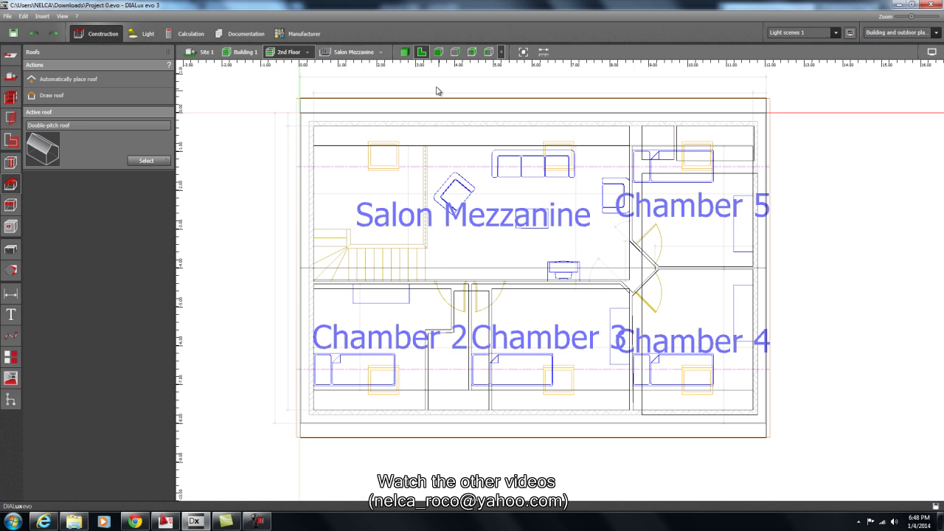
pyautogui.click(405, 53)
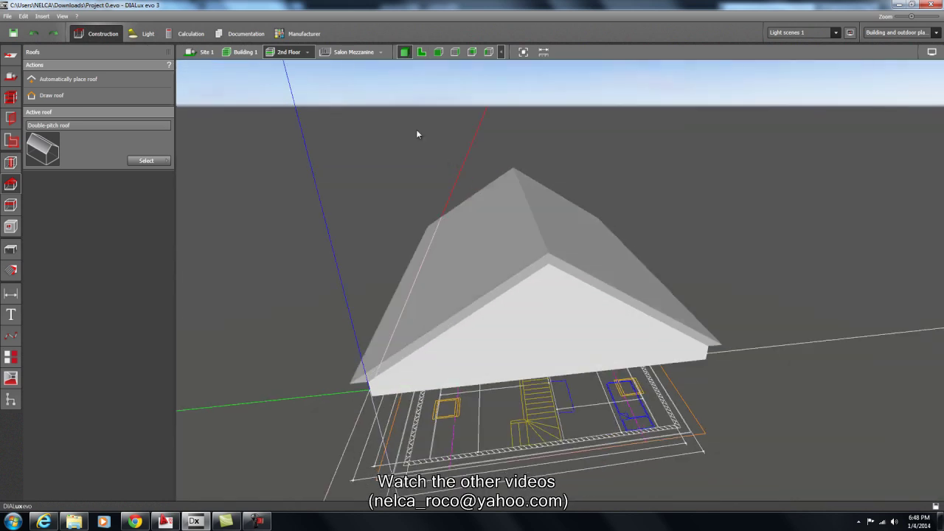
# Step: Compare Building 1 with the 2nd Floor in 3D, examining the floor's room labels, walls and roof from several angles
pyautogui.click(243, 52)
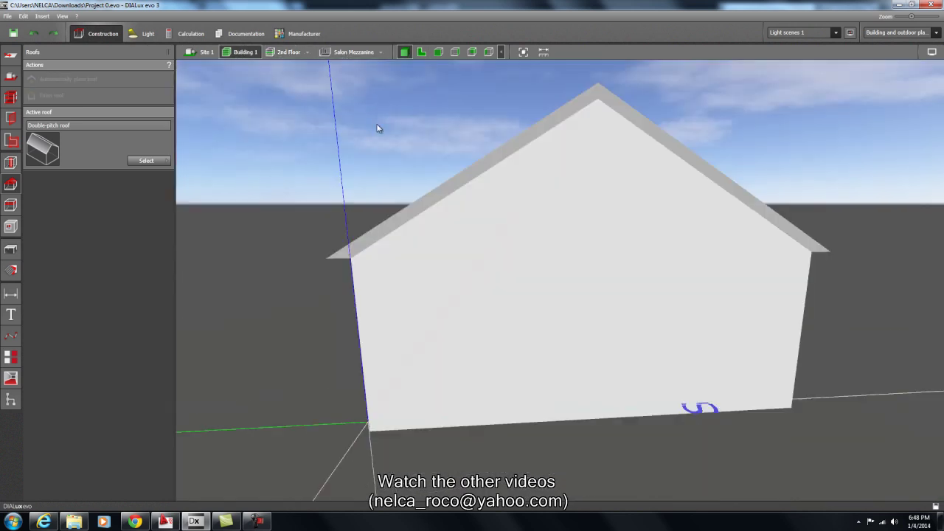
pyautogui.click(288, 52)
pyautogui.moveTo(394, 103); pyautogui.dragTo(415, 143, button='middle')
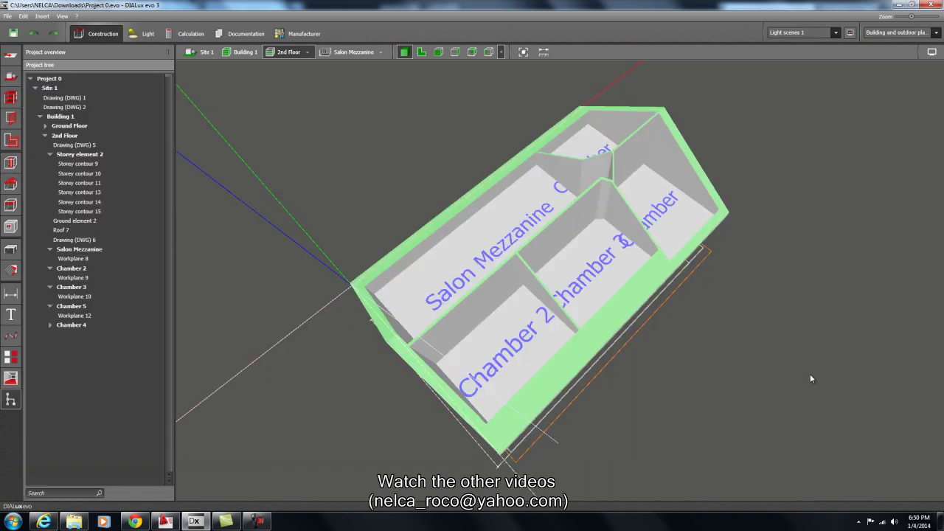
pyautogui.moveTo(811, 379); pyautogui.dragTo(587, 337, button='middle')
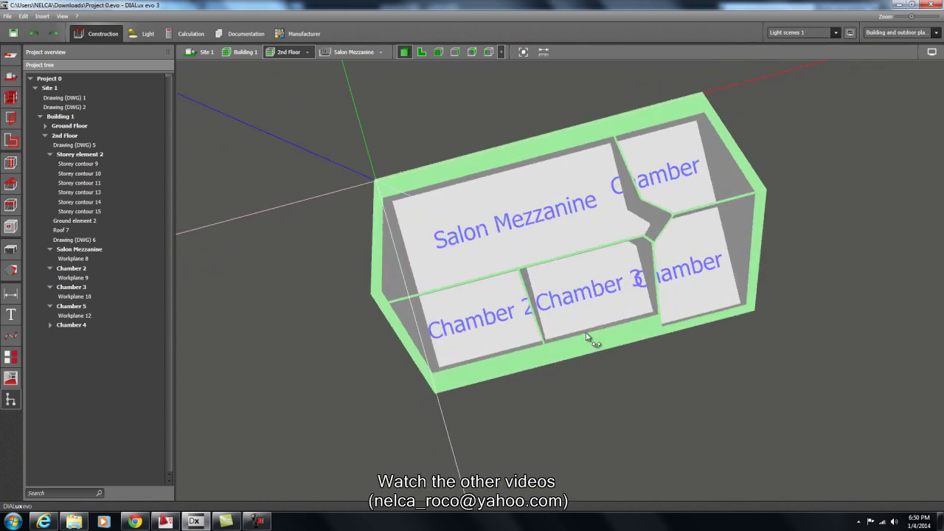
pyautogui.moveTo(560, 283); pyautogui.dragTo(463, 284, button='middle')
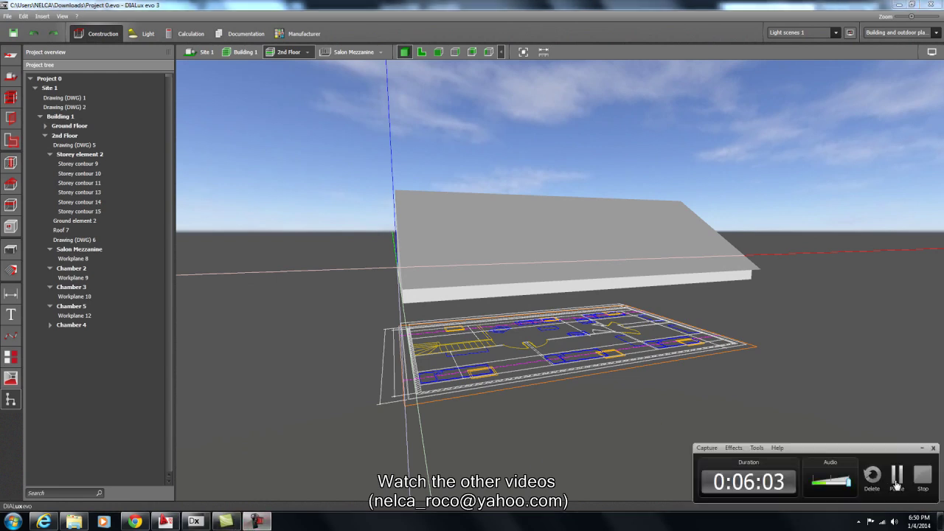
pyautogui.moveTo(288, 357); pyautogui.dragTo(397, 336, button='middle')
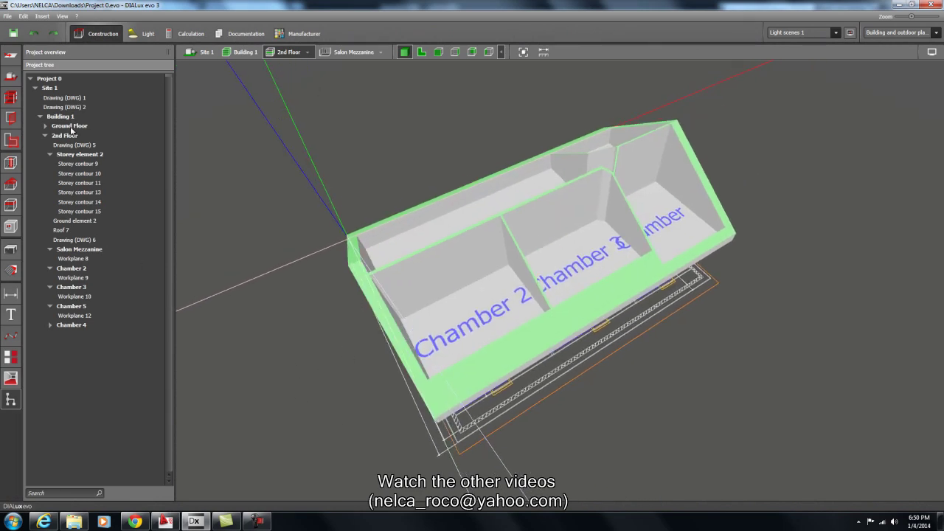
# Step: Switch to the lighting design books image results in Chrome and preview the Architectural Lighting, Lighting Design Basics and The Architecture of Light covers
pyautogui.click(135, 521)
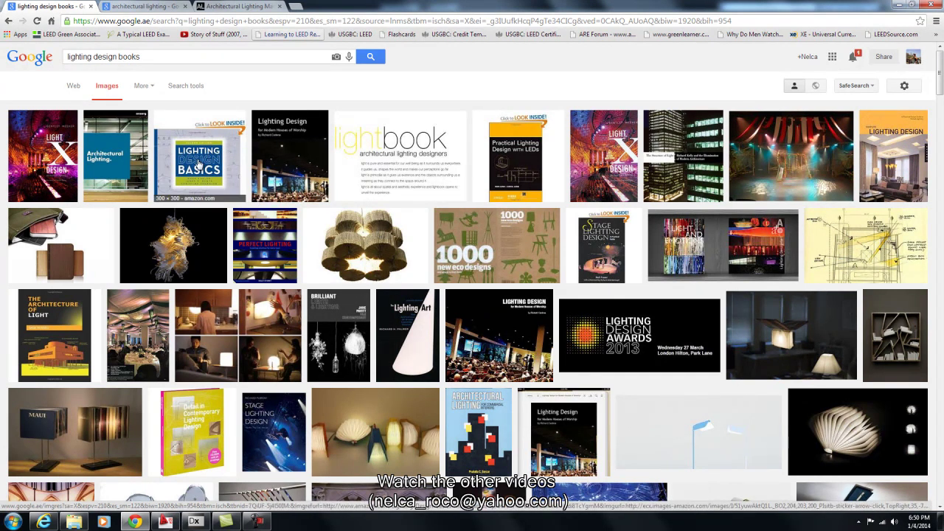
pyautogui.click(107, 164)
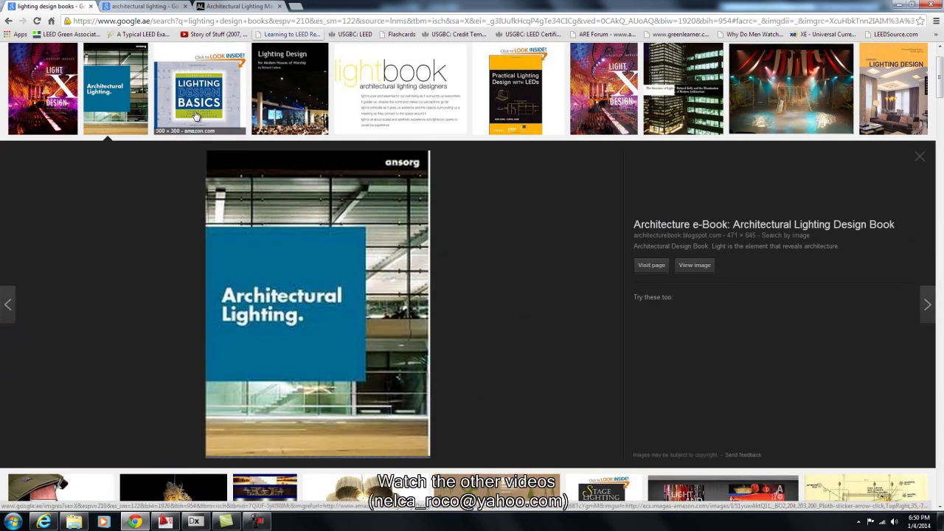
pyautogui.click(226, 125)
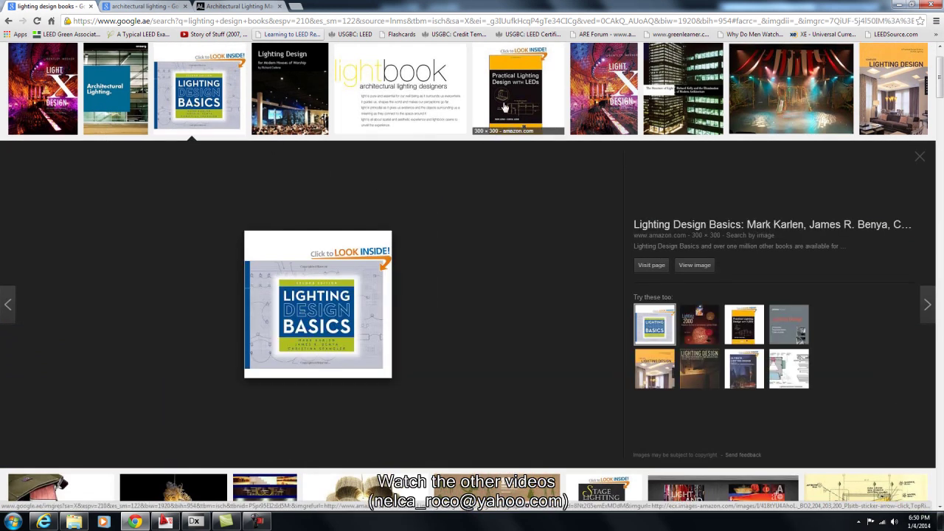
pyautogui.scroll(-3, 193, 392)
pyautogui.scroll(-2, 190, 392)
pyautogui.click(71, 352)
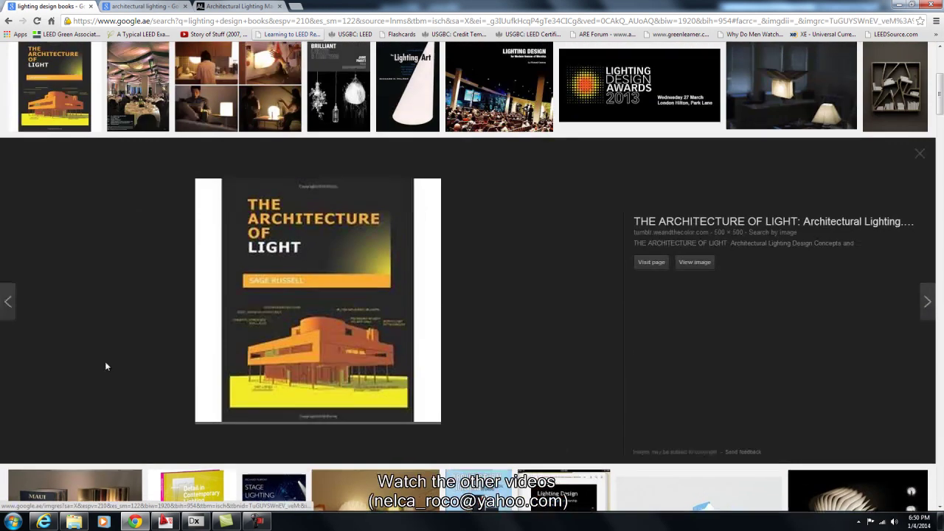
# Step: Look further through the image results and preview the black-and-blue Lighting Design Basics cover
pyautogui.scroll(-3, 148, 368)
pyautogui.scroll(-3, 154, 374)
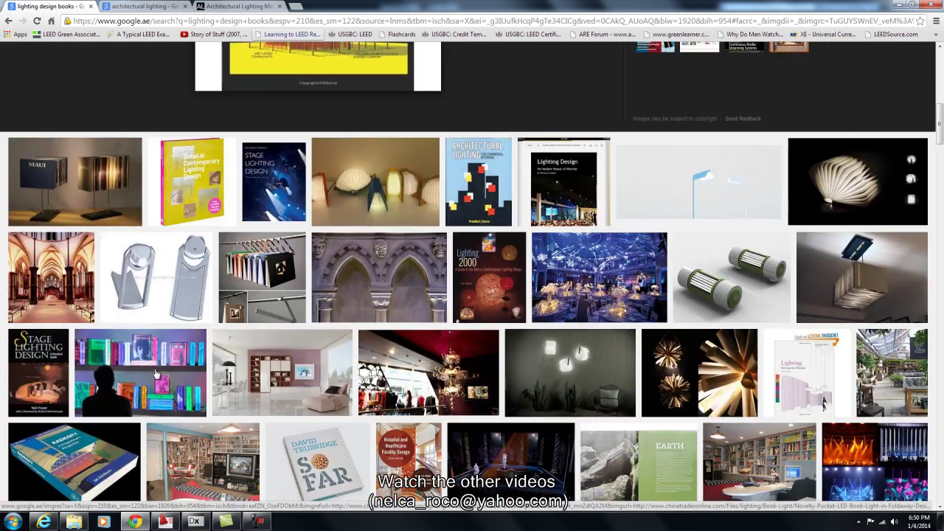
pyautogui.scroll(-3, 177, 372)
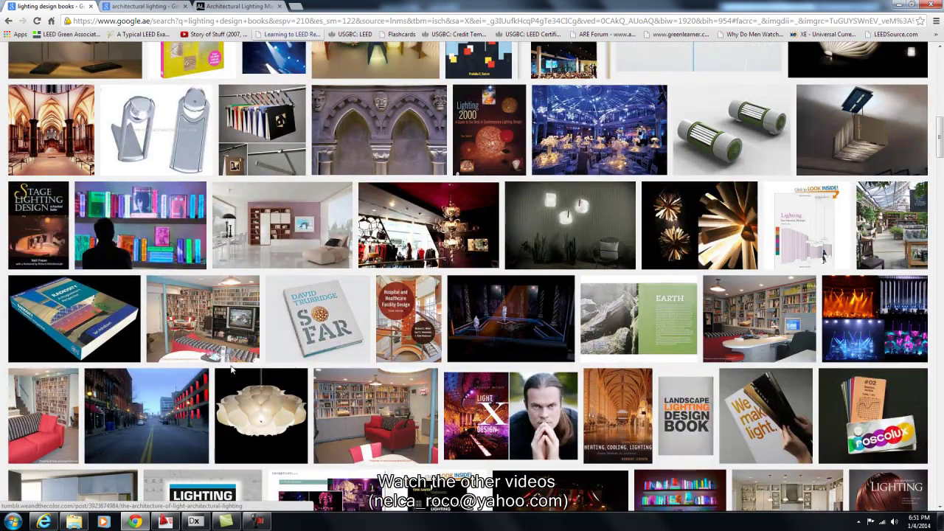
pyautogui.scroll(-2, 231, 369)
pyautogui.scroll(-2, 233, 366)
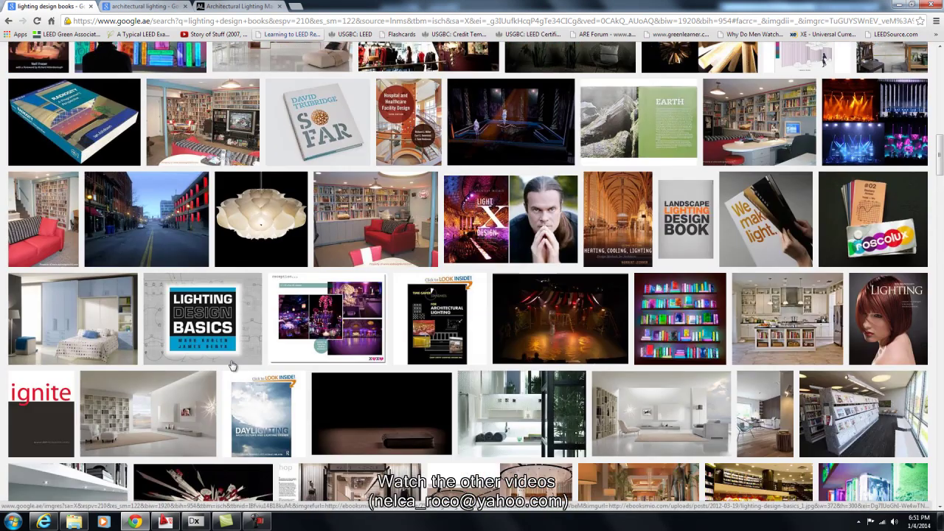
pyautogui.click(216, 324)
# Step: Browse further book covers in the image results and preview the green Handbook of Lighting Design
pyautogui.scroll(-2, 230, 346)
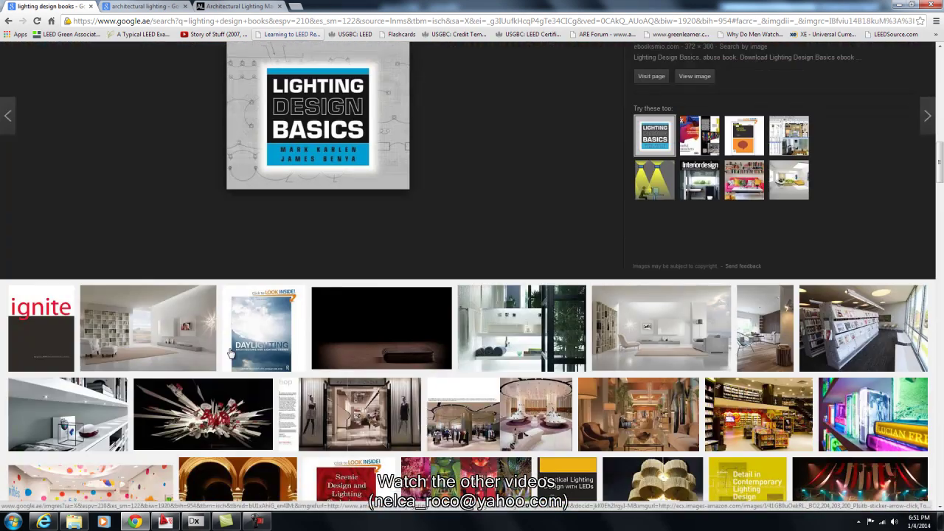
pyautogui.scroll(-5, 231, 354)
pyautogui.scroll(-3, 235, 354)
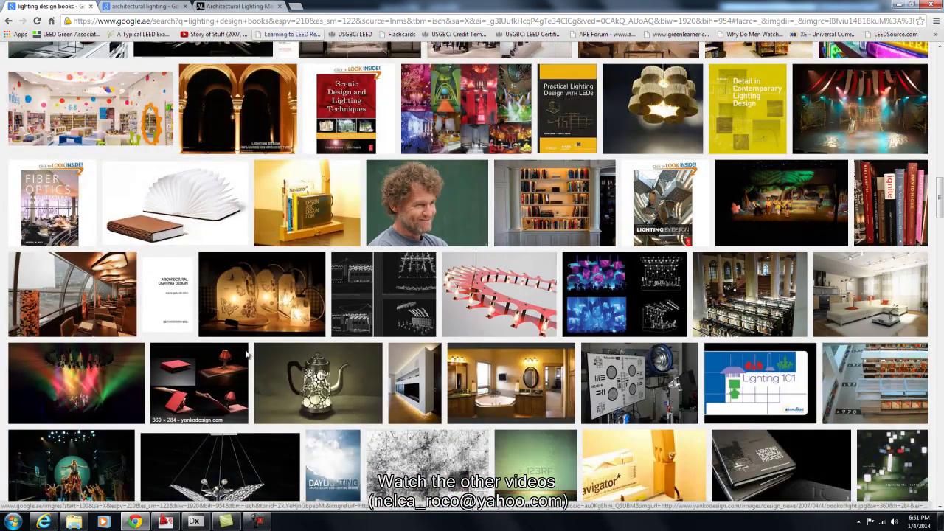
pyautogui.scroll(-3, 280, 346)
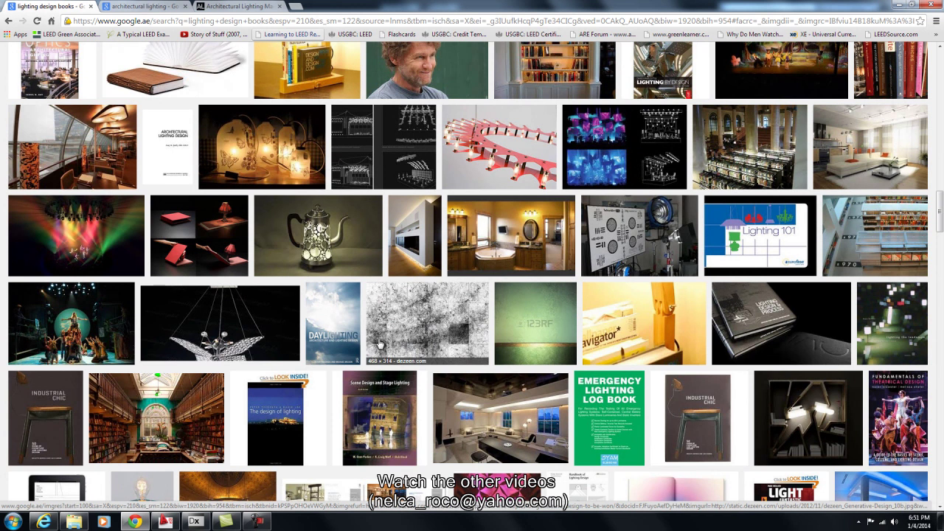
pyautogui.scroll(-1, 354, 344)
pyautogui.scroll(-3, 328, 348)
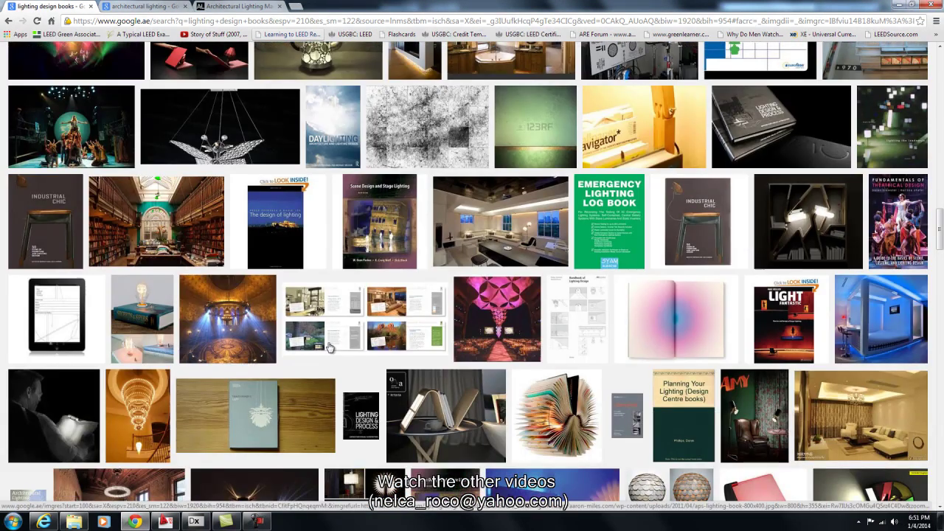
pyautogui.scroll(-5, 329, 349)
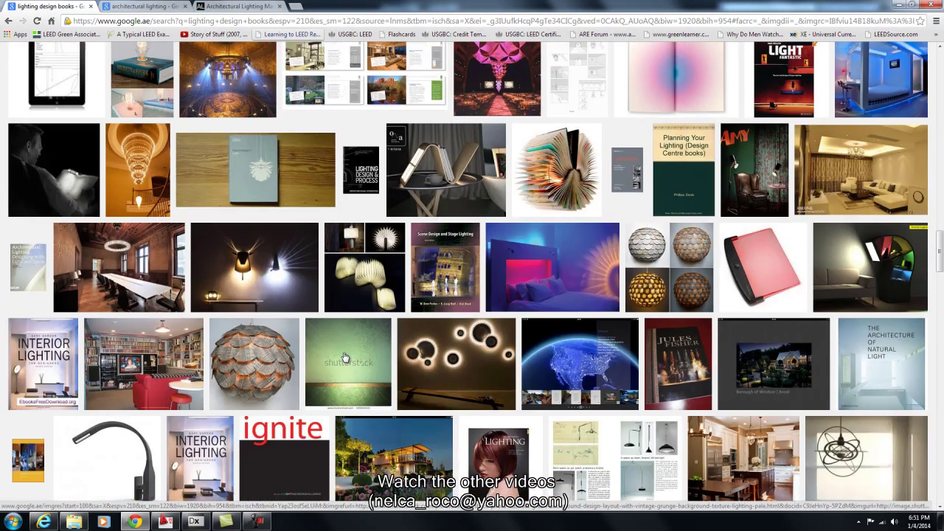
pyautogui.scroll(-4, 384, 367)
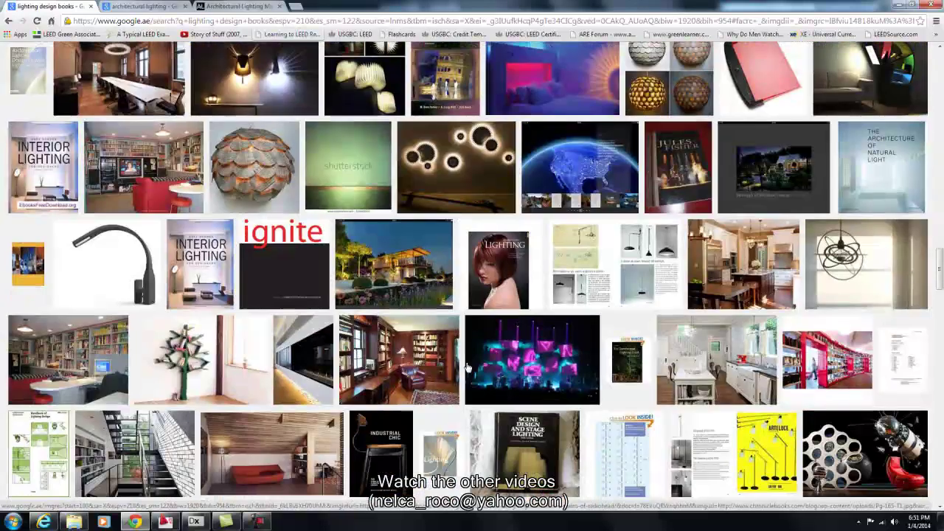
pyautogui.scroll(-1, 394, 391)
pyautogui.scroll(-2, 394, 391)
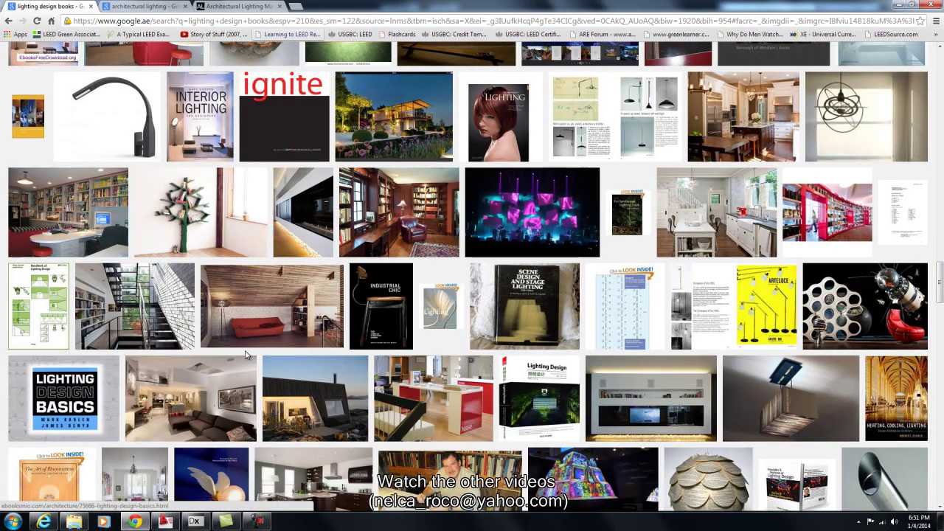
pyautogui.scroll(-1, 245, 355)
pyautogui.click(38, 267)
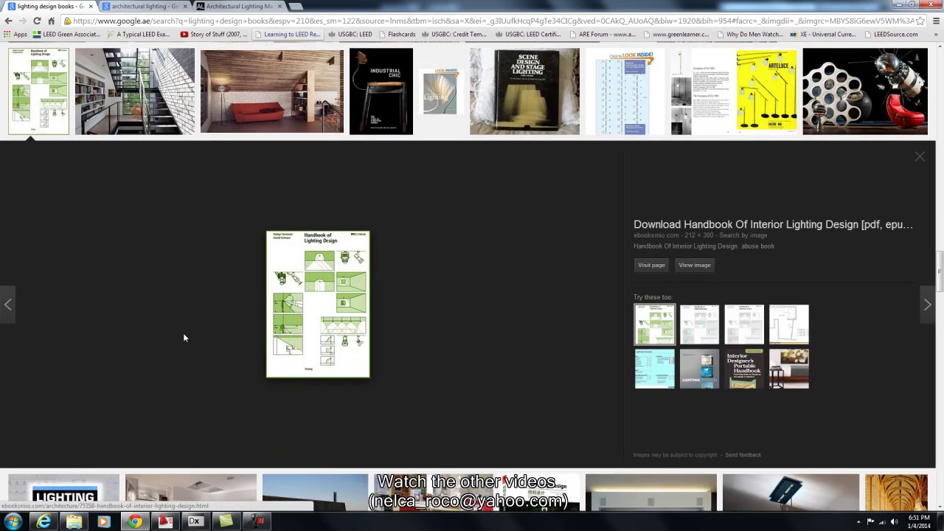
# Step: Scan the remaining image results and preview the Architectural Lighting: Designing with Light and Space photo from blog.buildllc.com
pyautogui.scroll(-15, 183, 332)
pyautogui.scroll(-9, 184, 340)
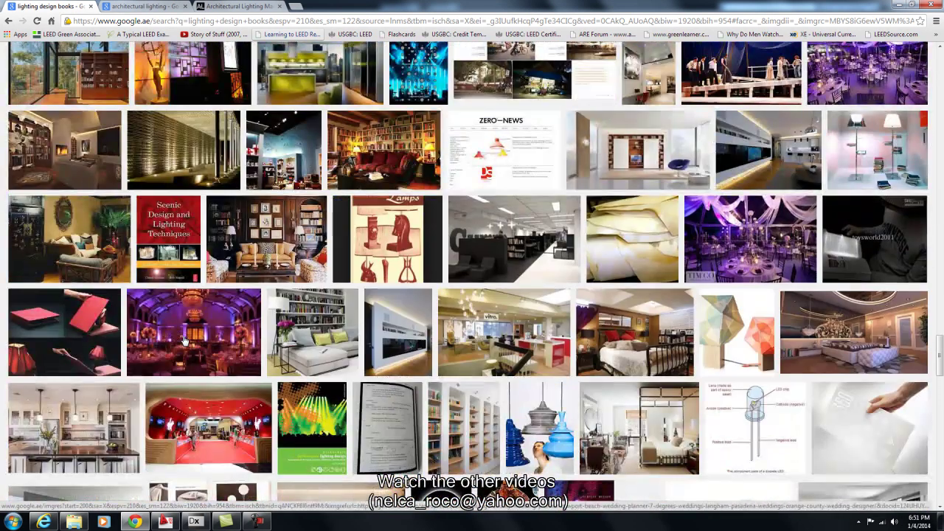
pyautogui.scroll(-15, 184, 341)
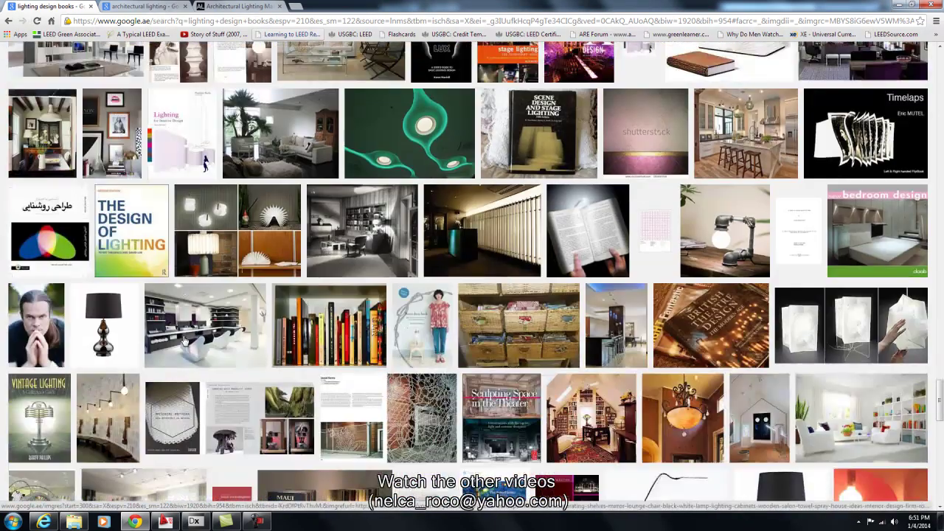
pyautogui.scroll(-12, 191, 347)
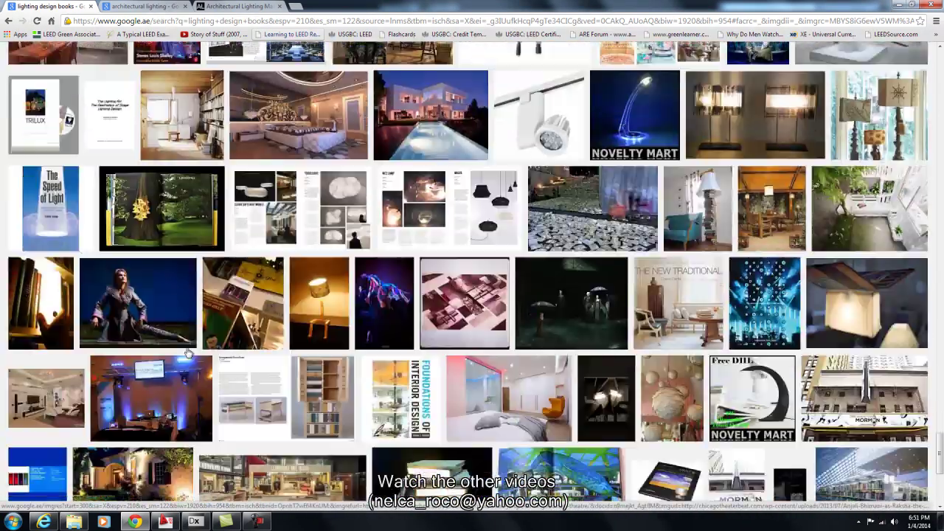
pyautogui.scroll(20, 187, 353)
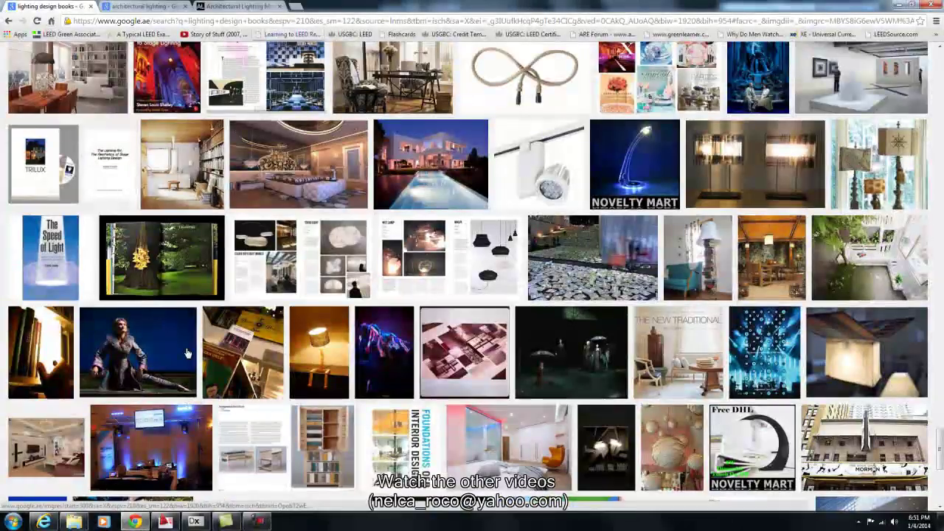
pyautogui.scroll(4, 184, 350)
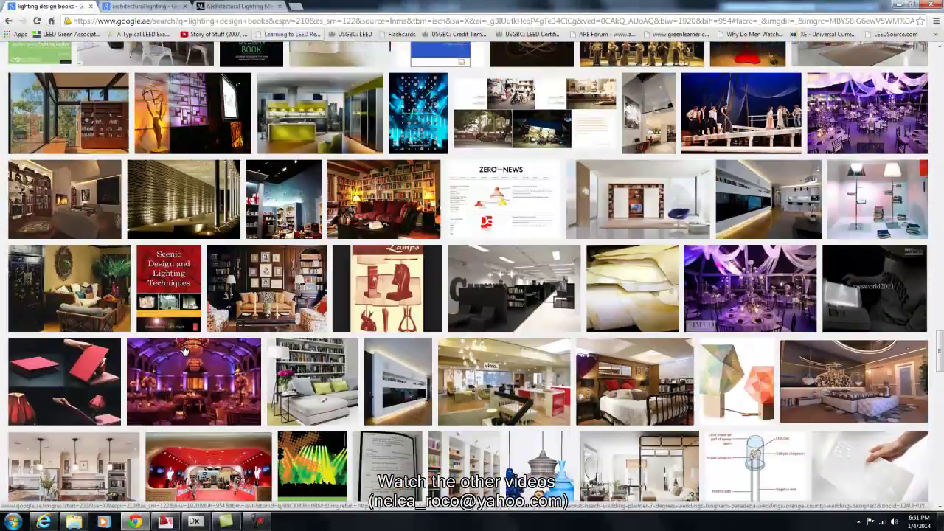
pyautogui.scroll(8, 184, 351)
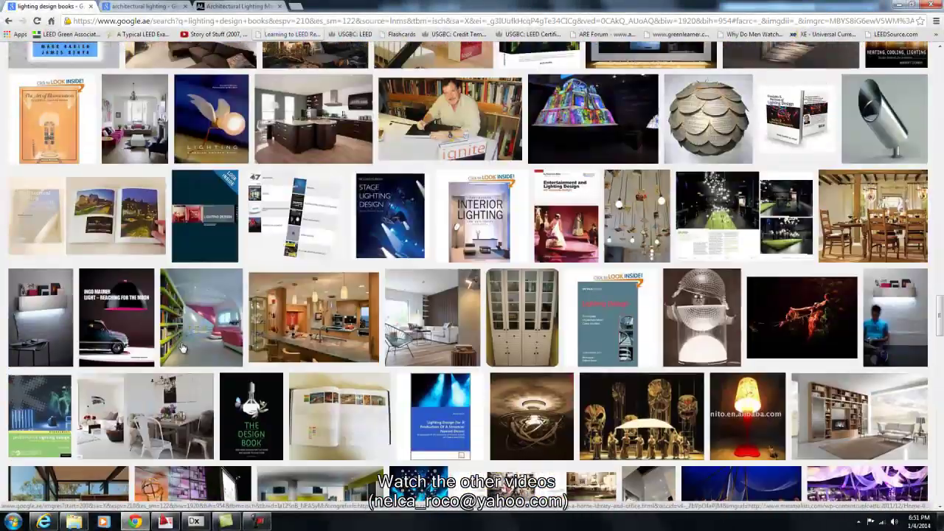
pyautogui.click(133, 221)
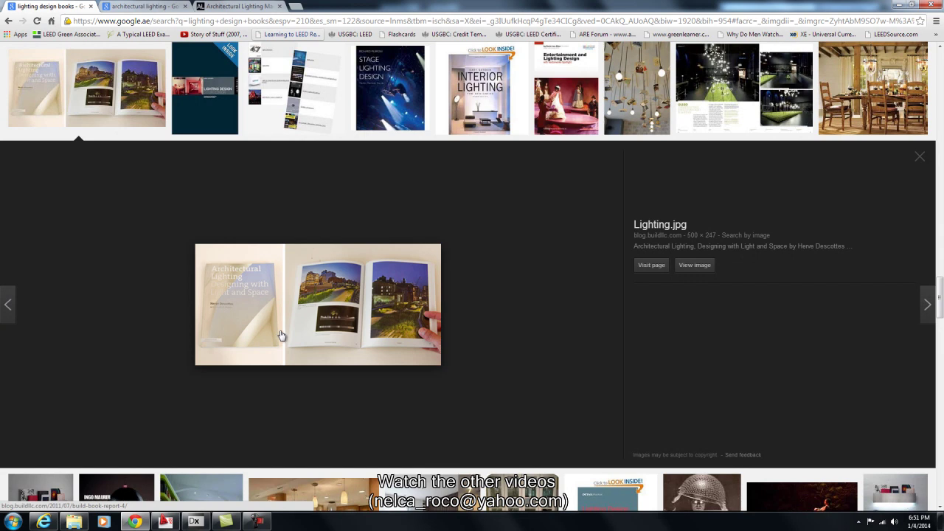
# Step: Find the small yellow architectural lighting design book cover from ribabookshops.com among the earlier image results and preview it
pyautogui.scroll(6, 281, 335)
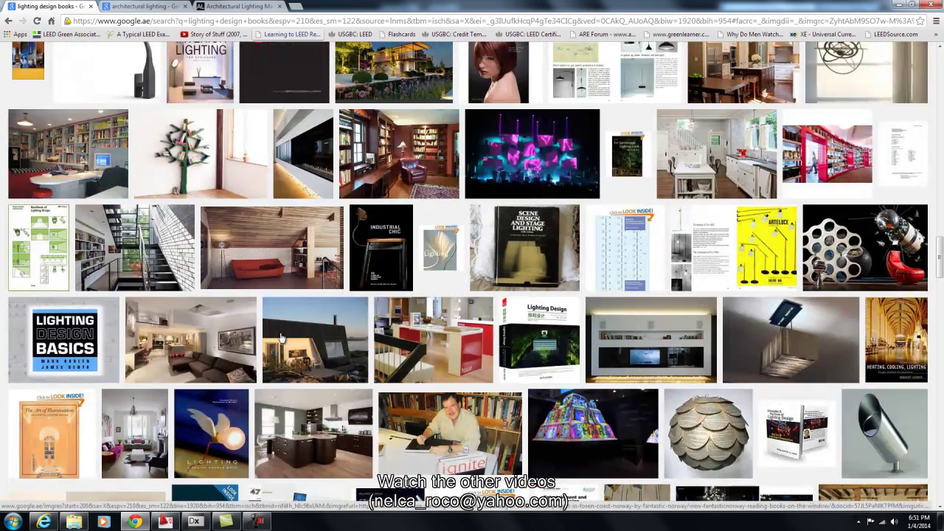
pyautogui.scroll(4, 281, 337)
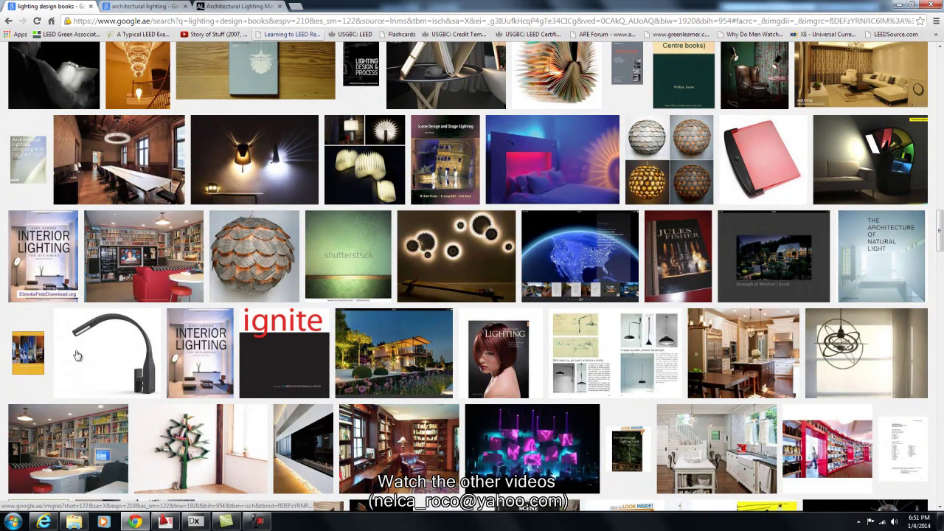
pyautogui.click(27, 353)
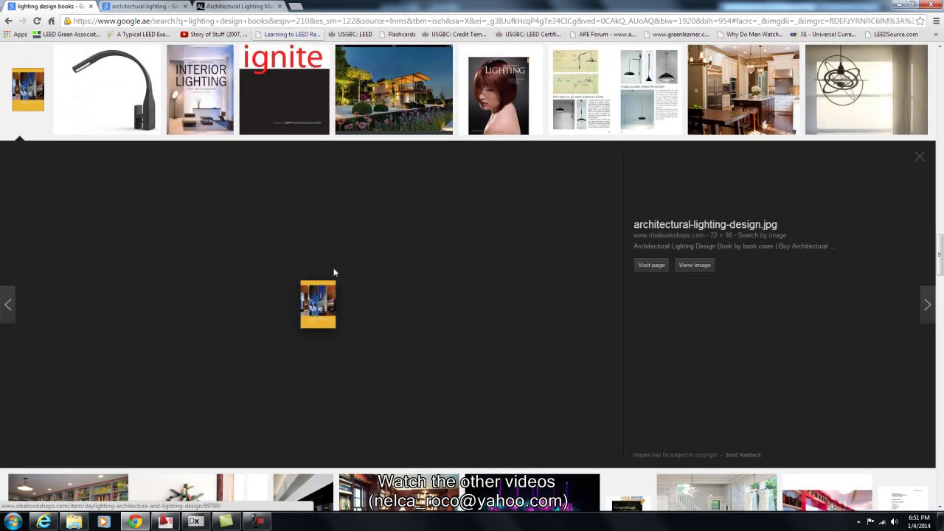
# Step: Preview the small Architectural Lighting: Designing with Light and Space cover from dexigner.com and look over the neighbouring book results
pyautogui.scroll(2, 287, 281)
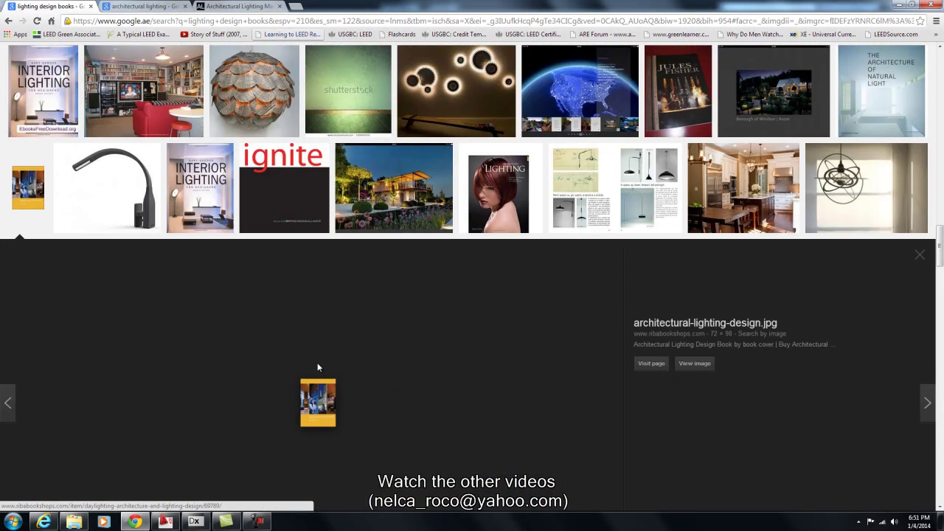
pyautogui.scroll(4, 284, 339)
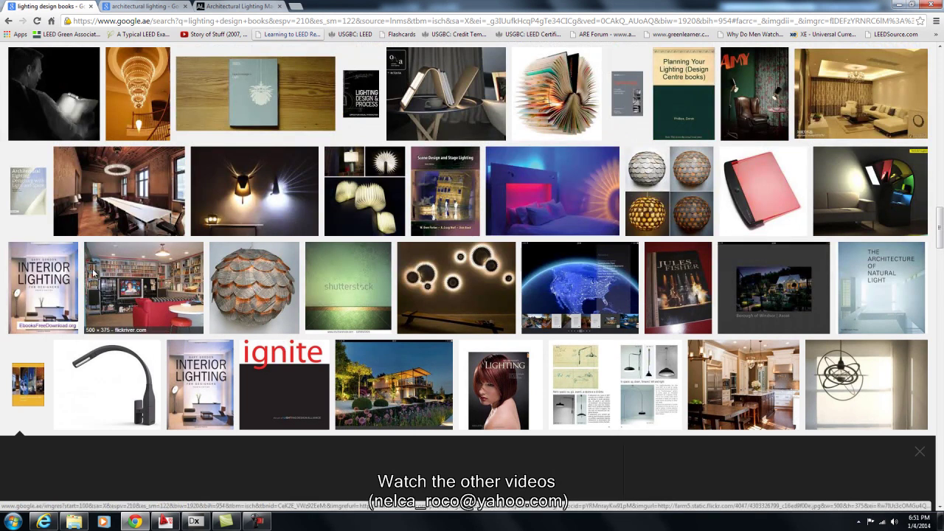
pyautogui.click(22, 183)
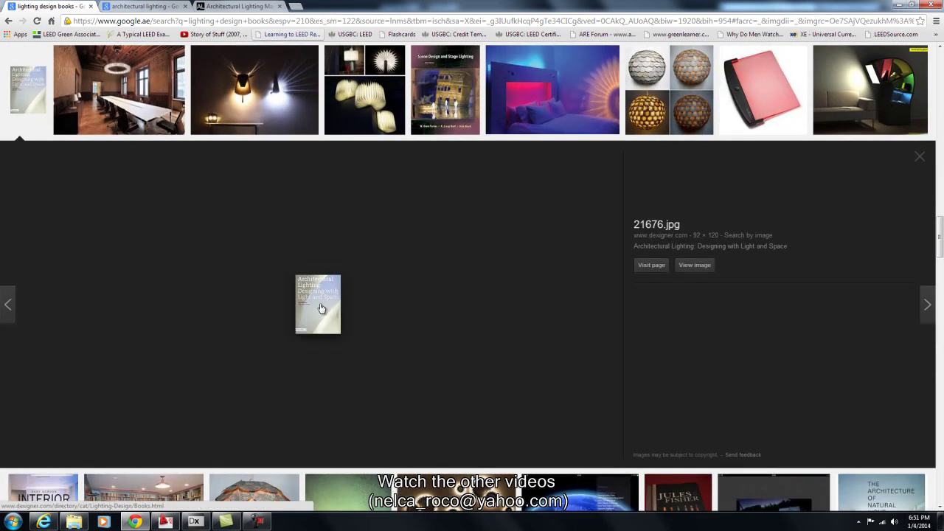
pyautogui.scroll(4, 364, 292)
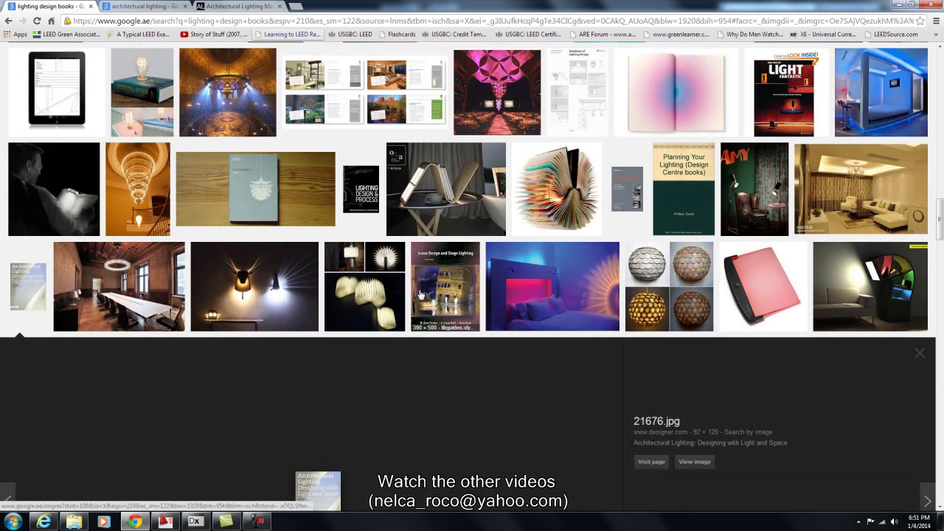
pyautogui.scroll(1, 435, 299)
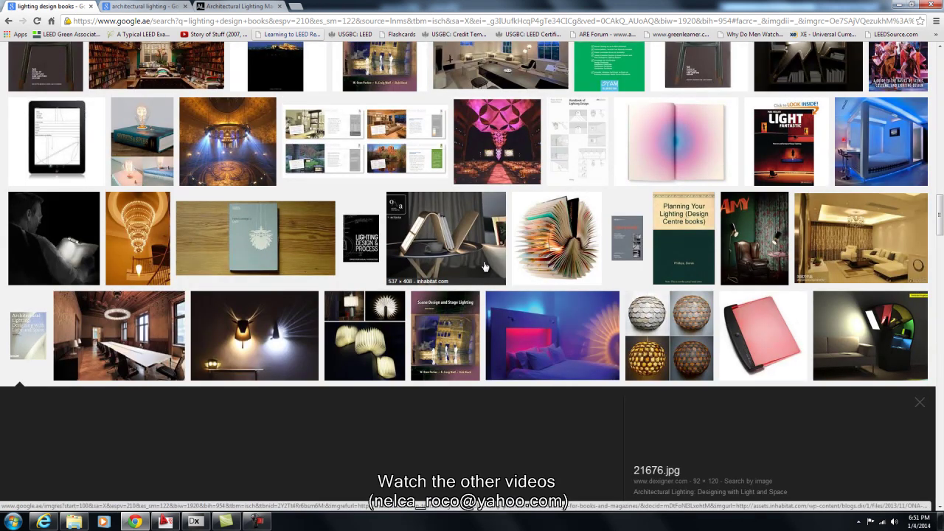
# Step: Leave the book cover results and look through the Architectural Lighting magazine home page at archlighting.com, from its topic categories to the current issue
pyautogui.scroll(2, 465, 260)
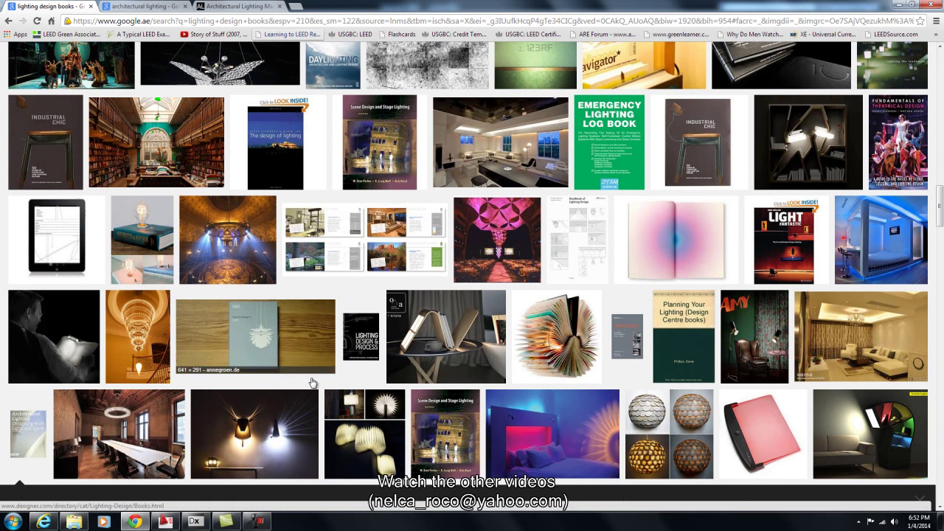
pyautogui.scroll(2, 509, 336)
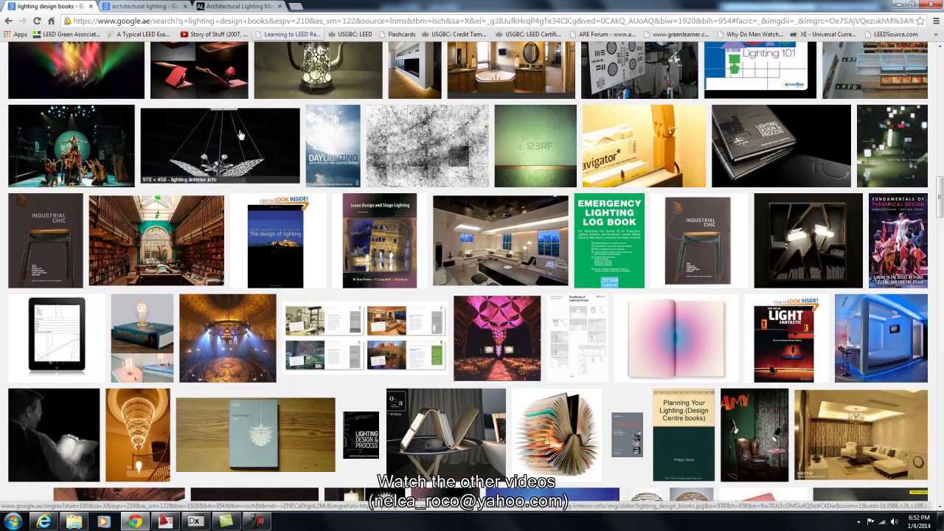
pyautogui.click(244, 7)
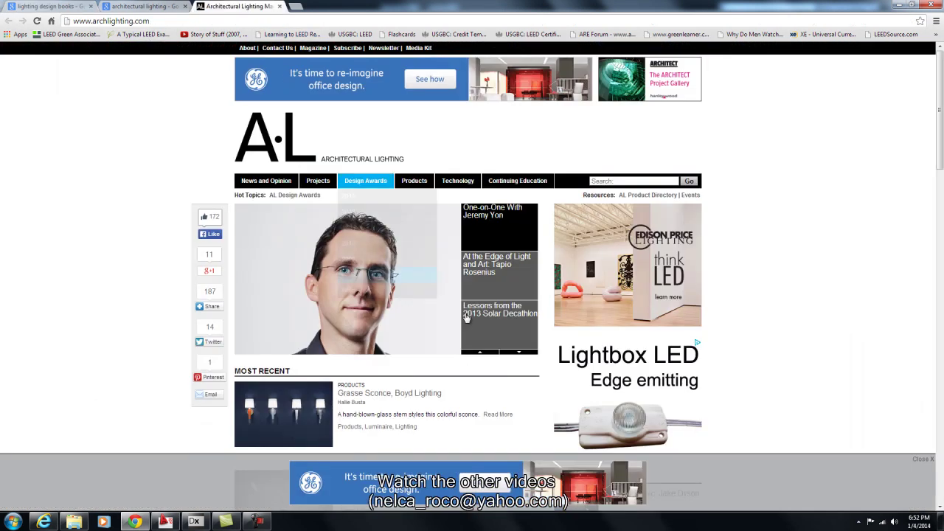
pyautogui.moveTo(437, 245)
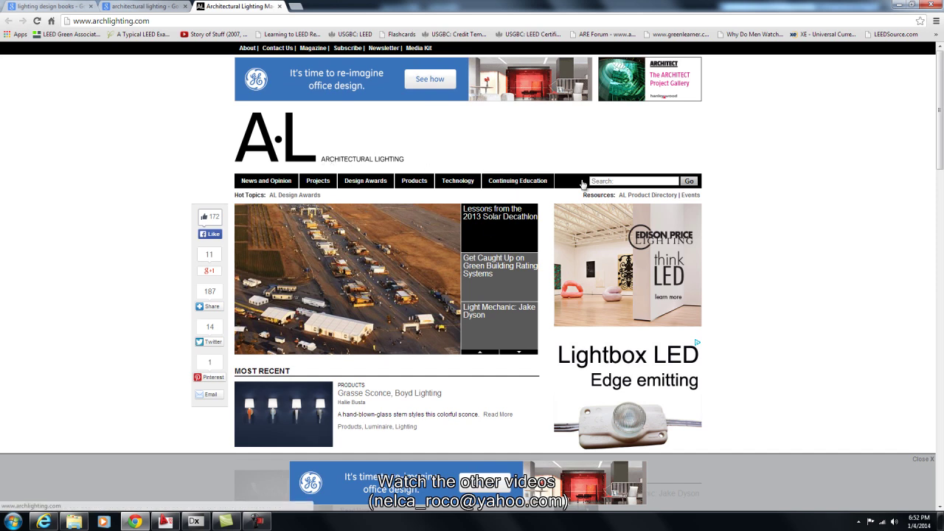
pyautogui.scroll(-8, 882, 304)
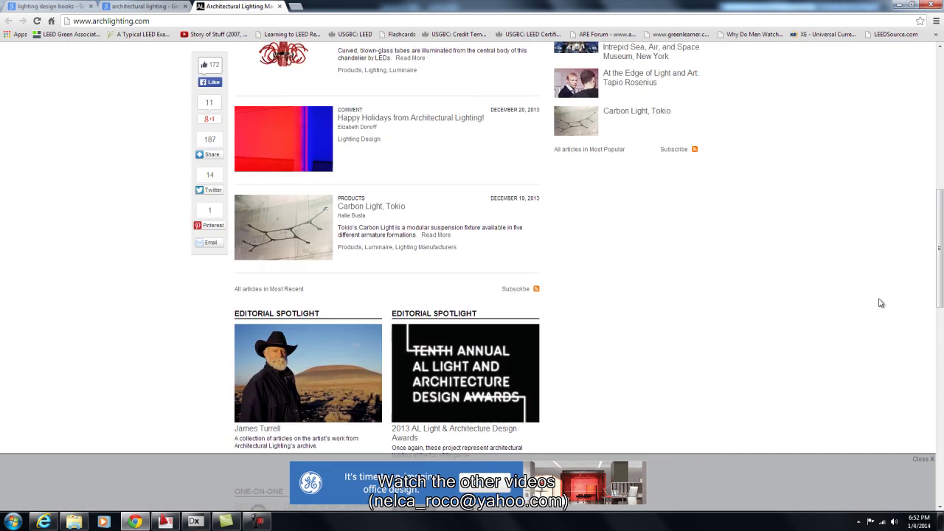
pyautogui.scroll(-9, 877, 302)
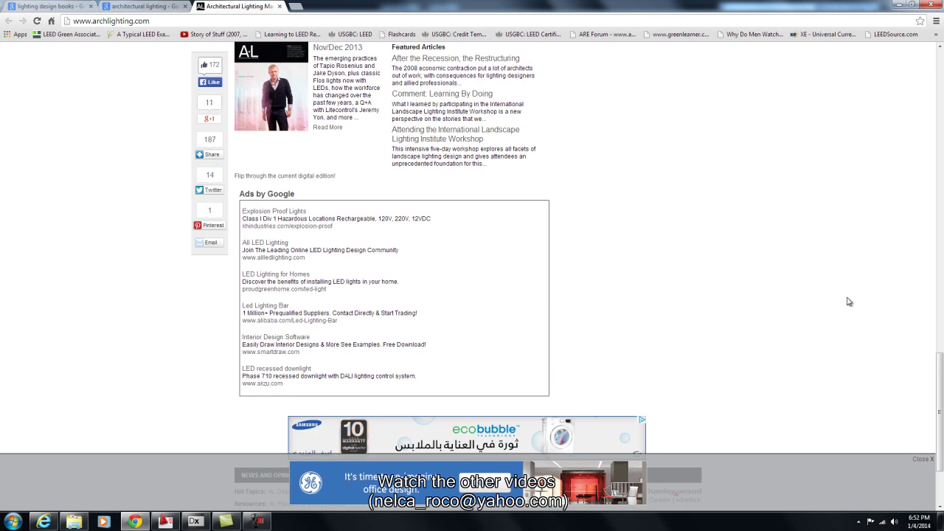
pyautogui.scroll(-2, 834, 300)
pyautogui.scroll(20, 781, 276)
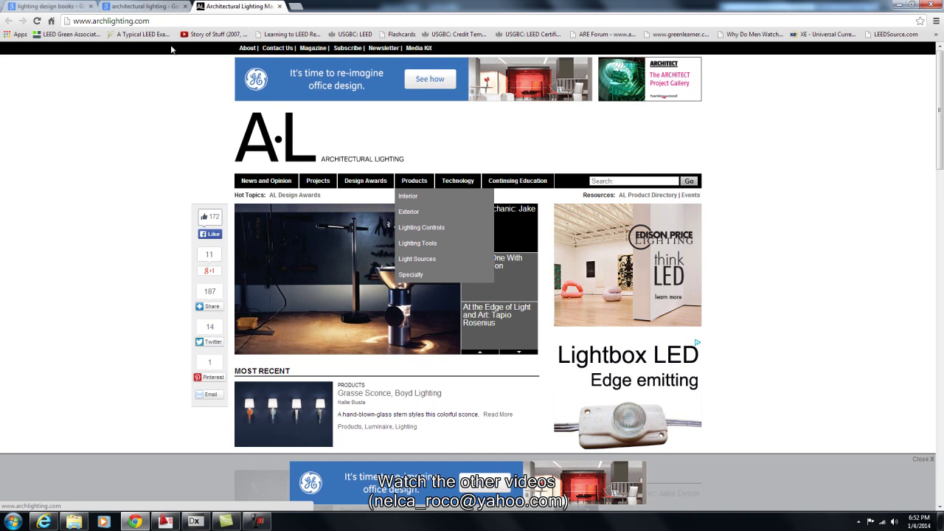
# Step: Return to the architectural lighting image results and examine the first rows of illuminated facades and interiors
pyautogui.click(144, 6)
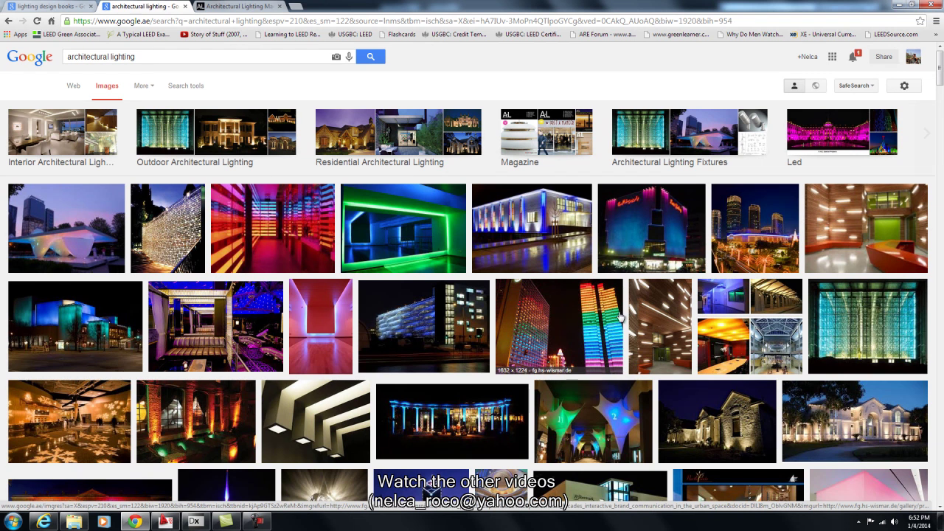
pyautogui.scroll(-4, 620, 317)
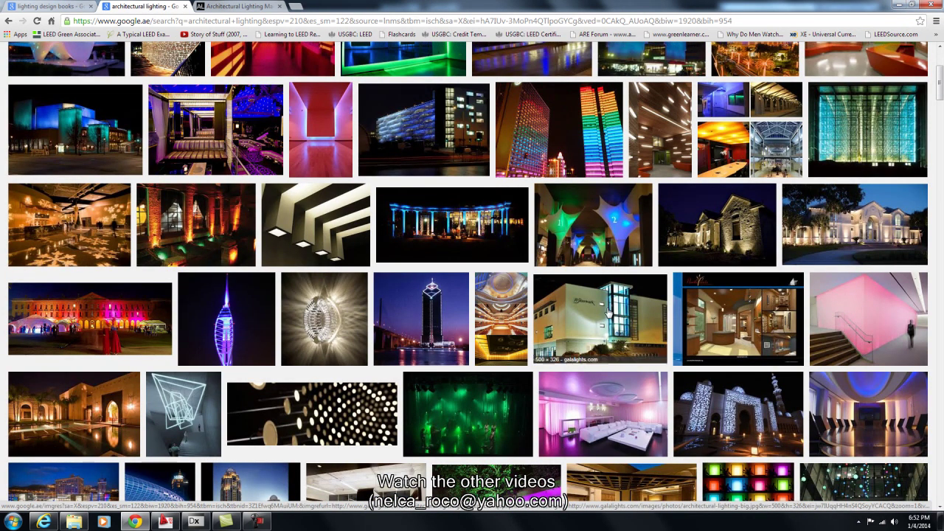
pyautogui.scroll(-1, 590, 303)
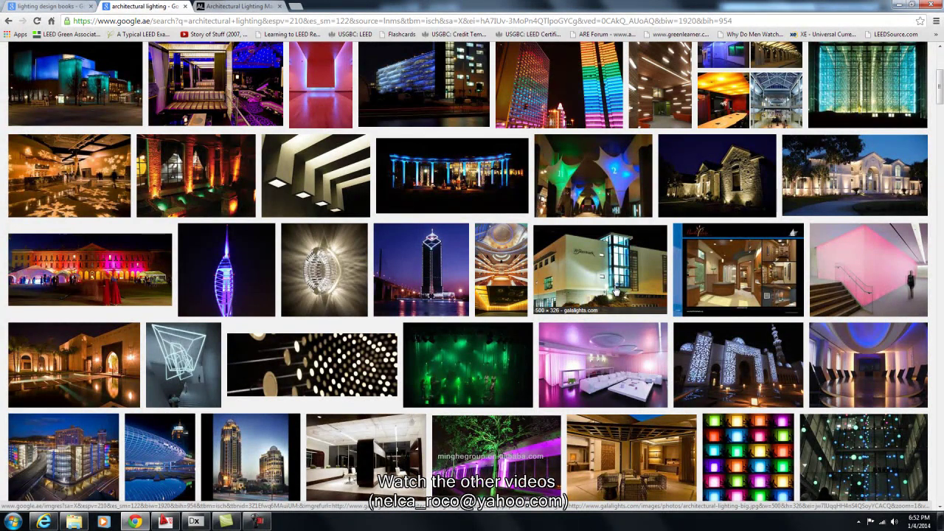
pyautogui.scroll(-2, 612, 292)
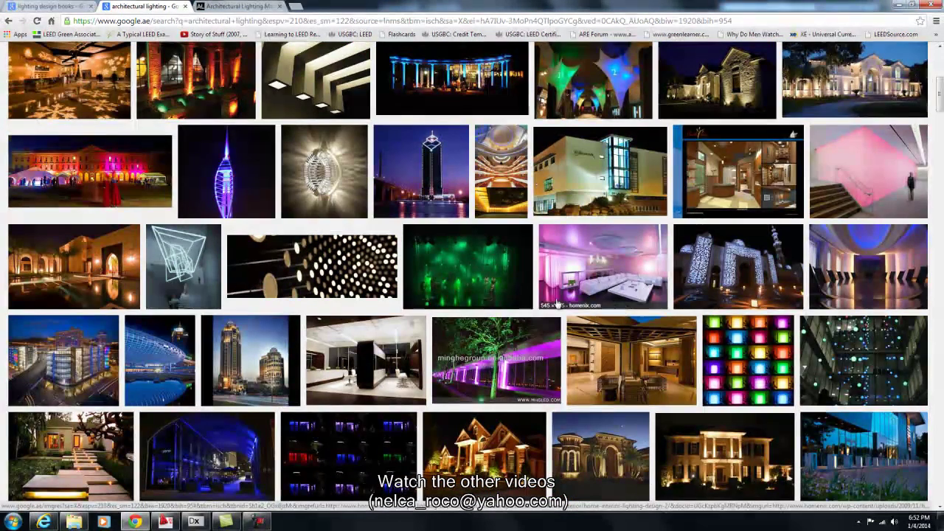
pyautogui.scroll(-1, 556, 307)
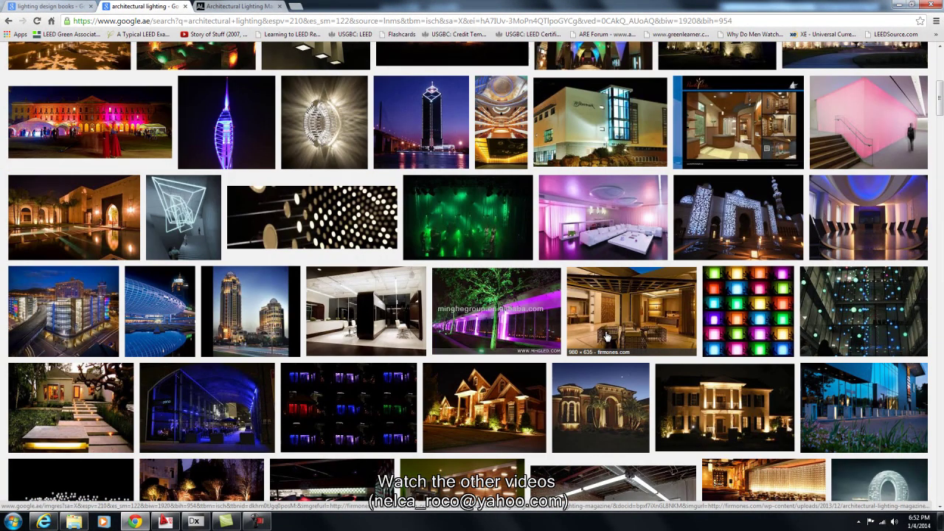
pyautogui.scroll(-2, 593, 308)
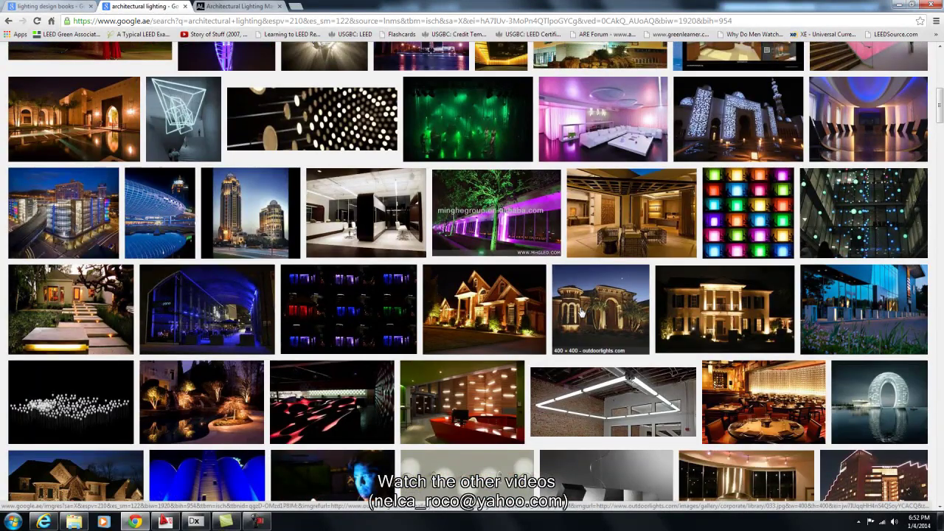
pyautogui.scroll(1, 561, 317)
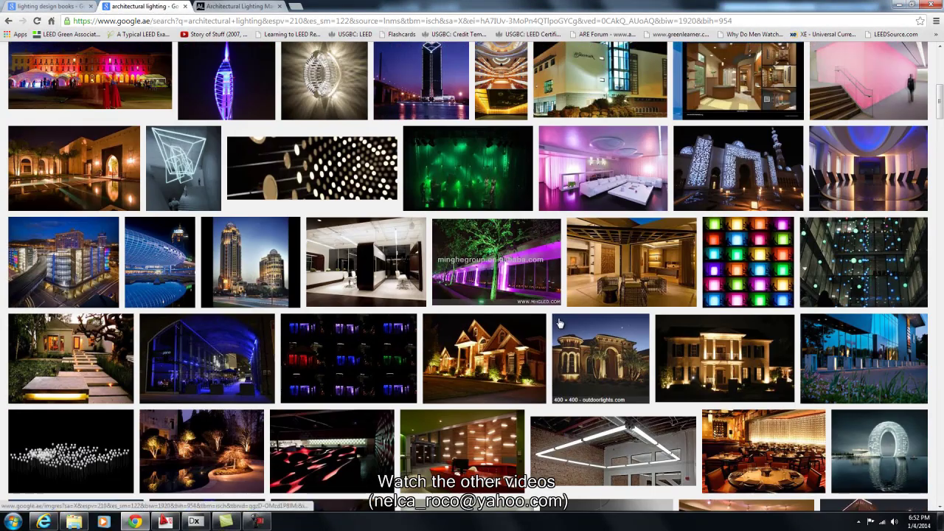
pyautogui.scroll(1, 559, 323)
pyautogui.scroll(2, 559, 323)
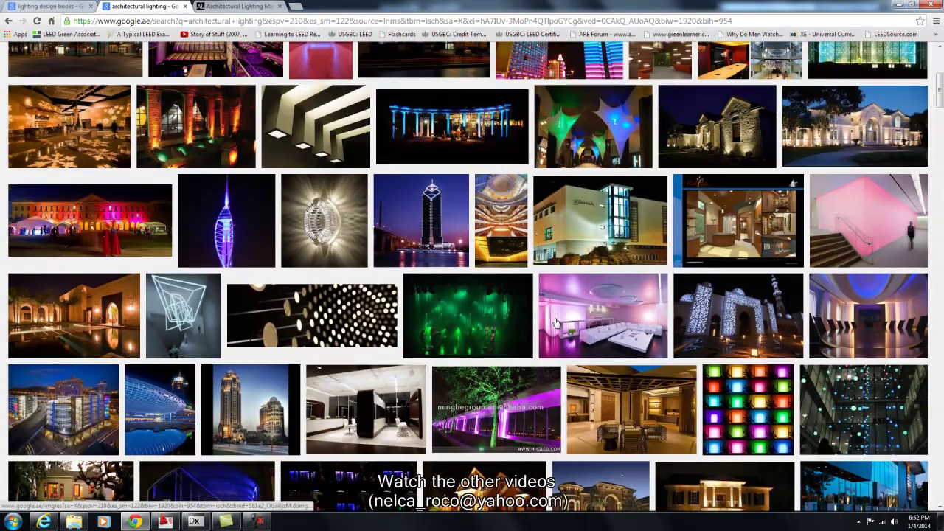
pyautogui.scroll(4, 558, 323)
pyautogui.scroll(2, 558, 323)
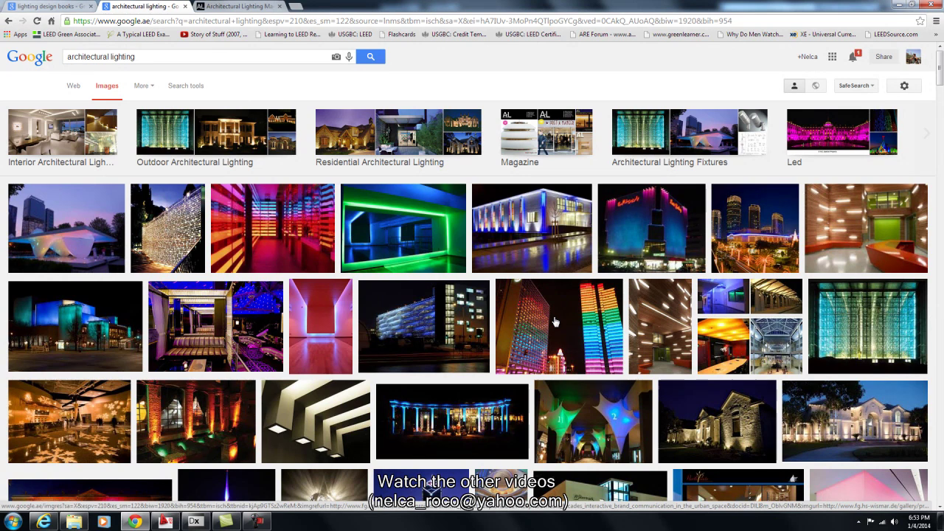
# Step: Scan much further through the architectural lighting images for examples of lit buildings, interiors, landscapes and luminaires
pyautogui.scroll(-3, 556, 322)
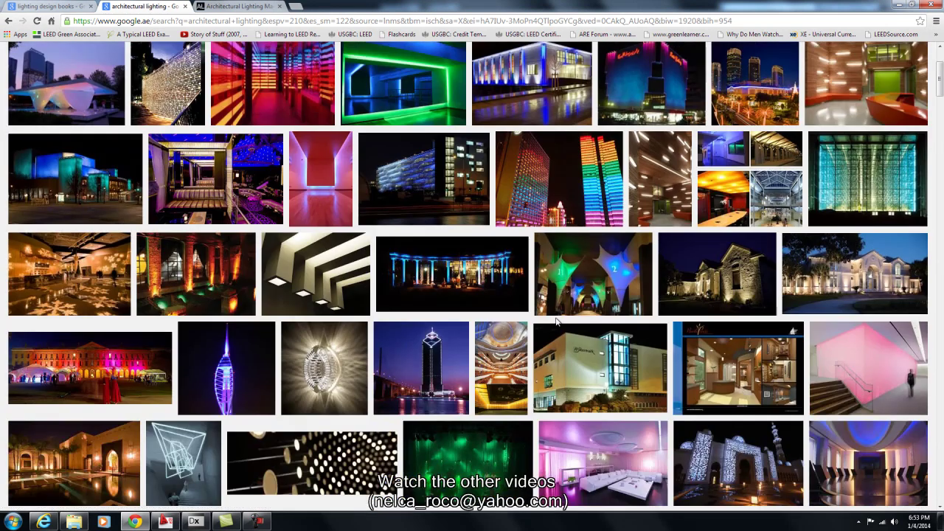
pyautogui.scroll(-4, 557, 322)
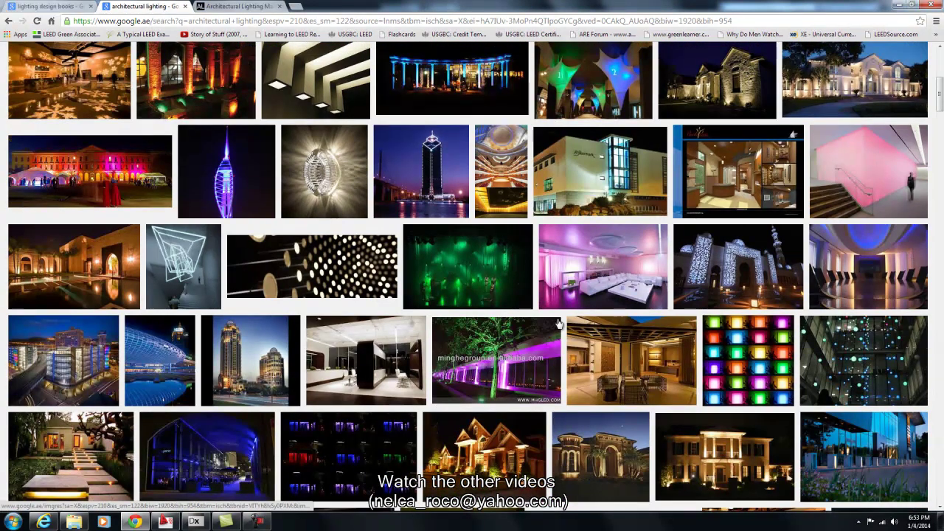
pyautogui.scroll(-3, 558, 322)
pyautogui.scroll(-4, 559, 322)
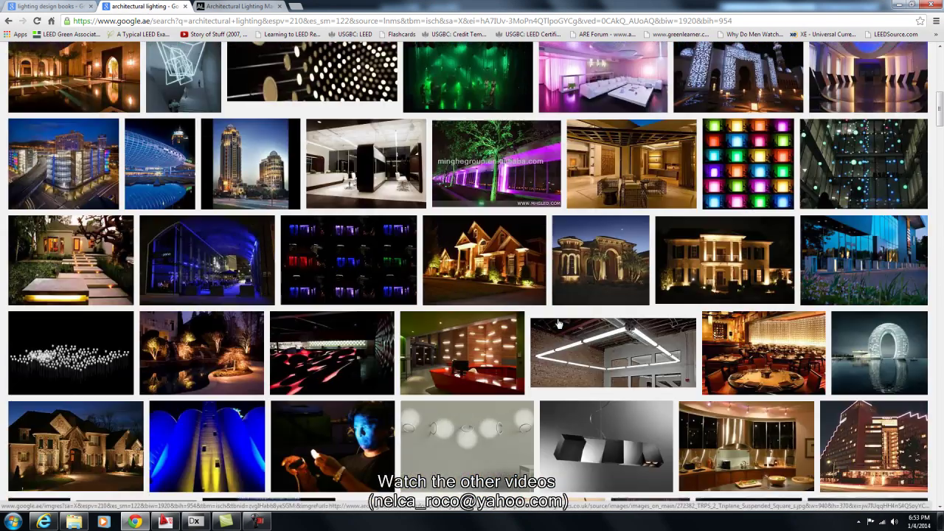
pyautogui.scroll(-2, 559, 322)
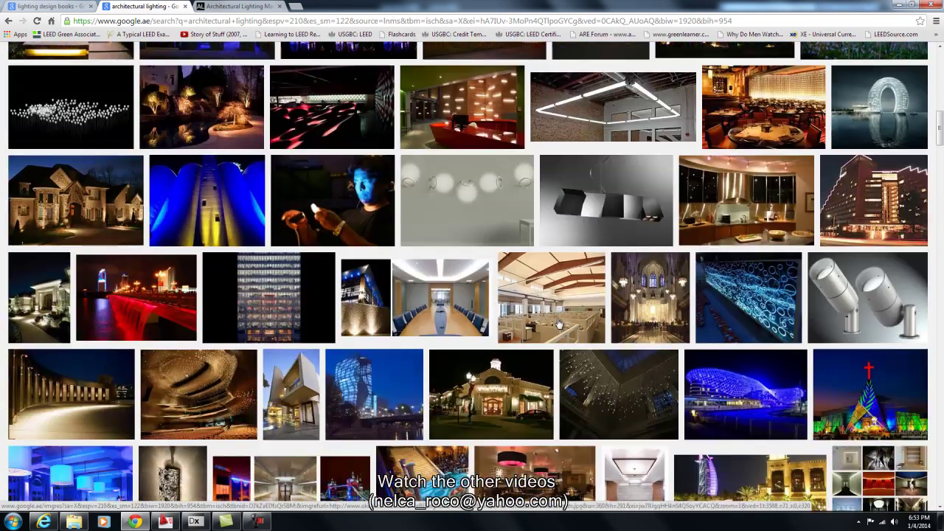
pyautogui.scroll(-2, 558, 323)
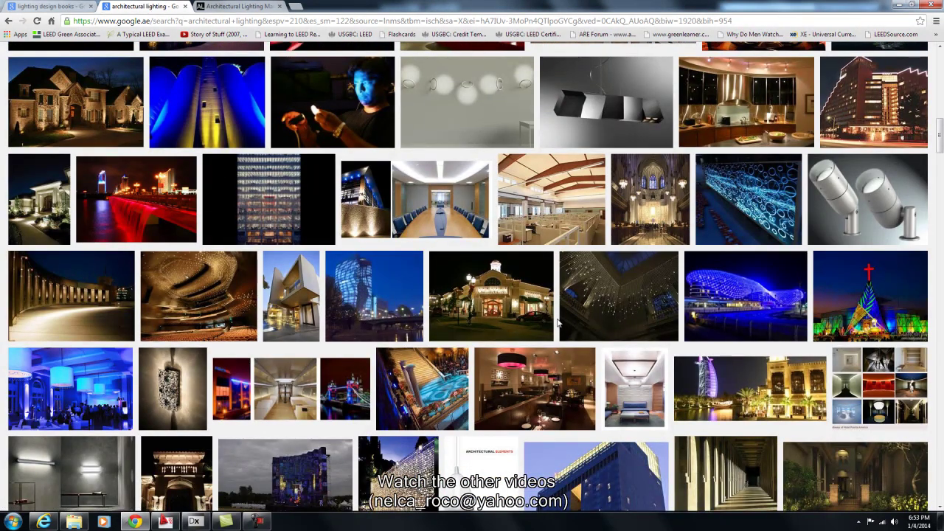
pyautogui.scroll(-2, 559, 322)
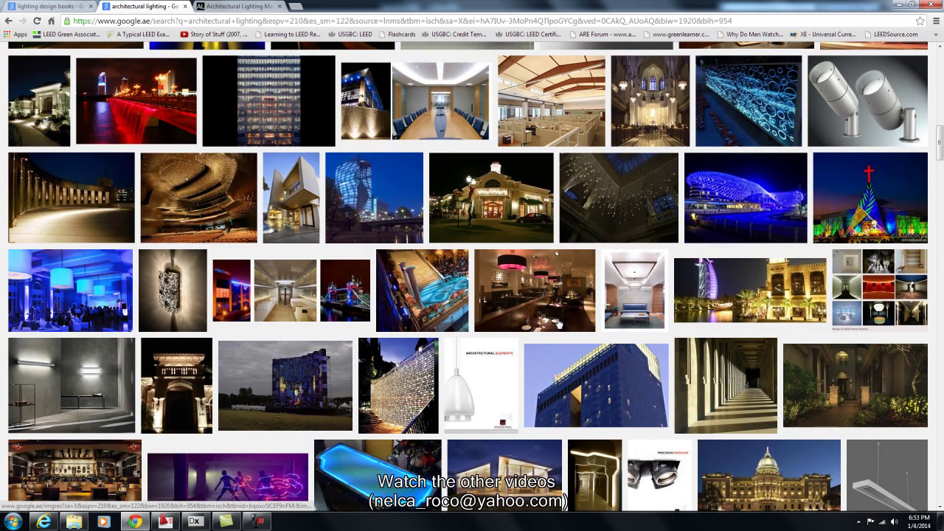
pyautogui.scroll(-2, 558, 323)
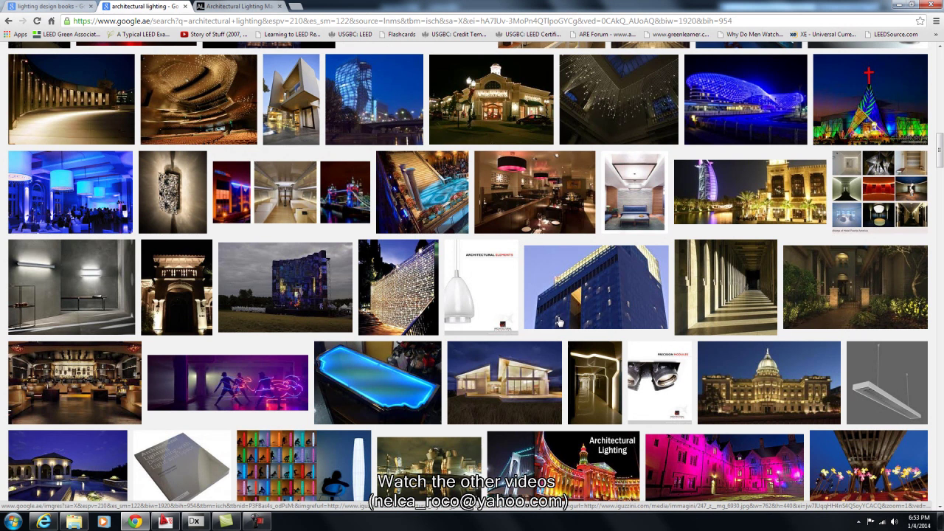
pyautogui.scroll(-1, 588, 318)
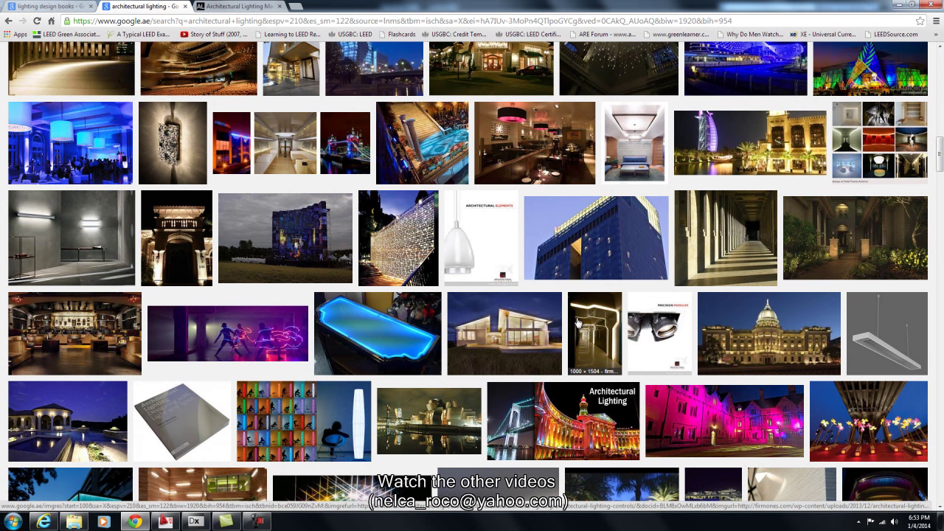
pyautogui.scroll(-3, 657, 340)
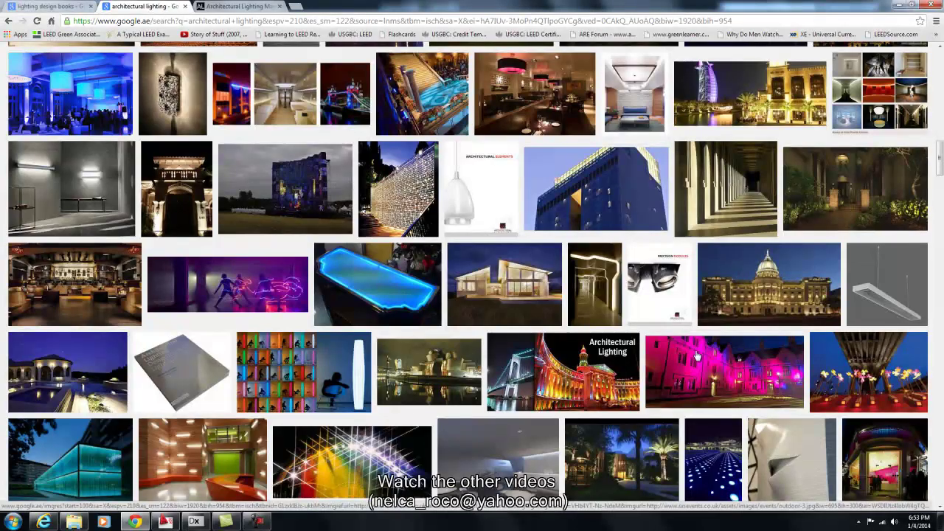
pyautogui.scroll(-2, 726, 373)
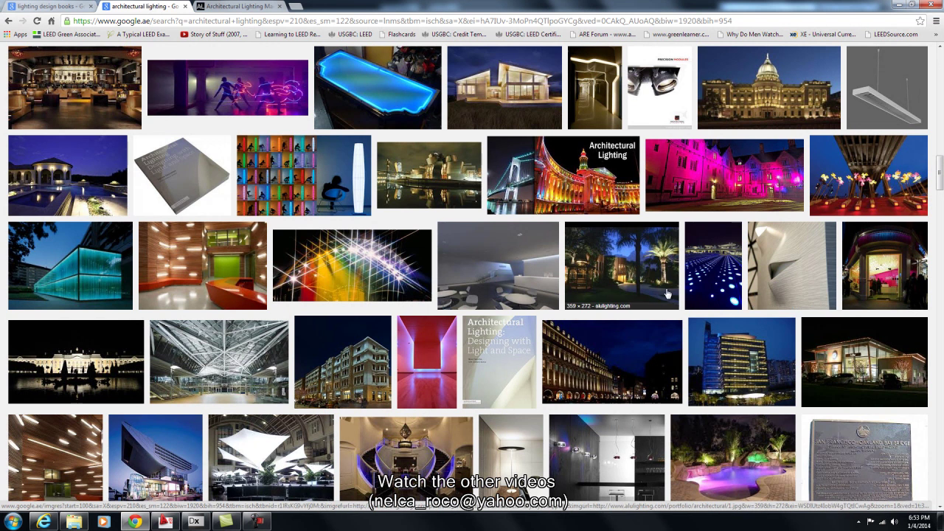
pyautogui.scroll(-1, 764, 293)
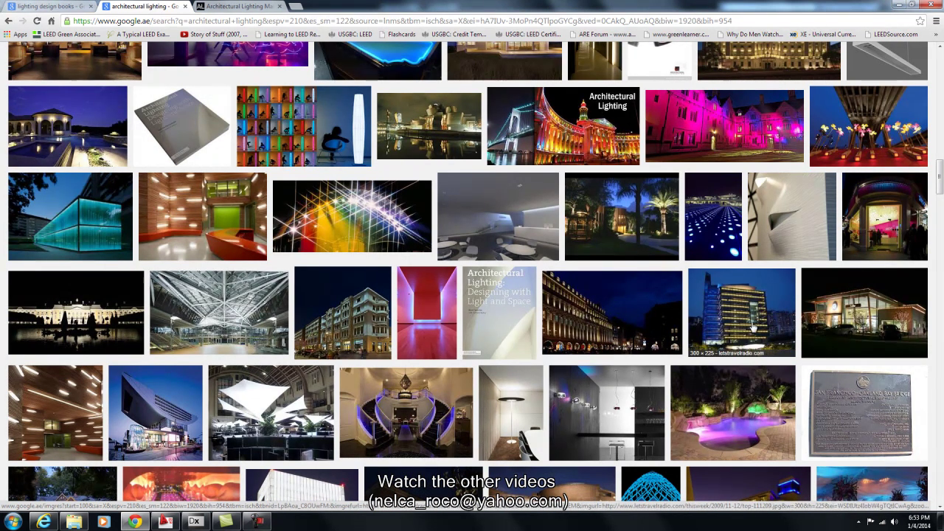
pyautogui.scroll(-4, 754, 326)
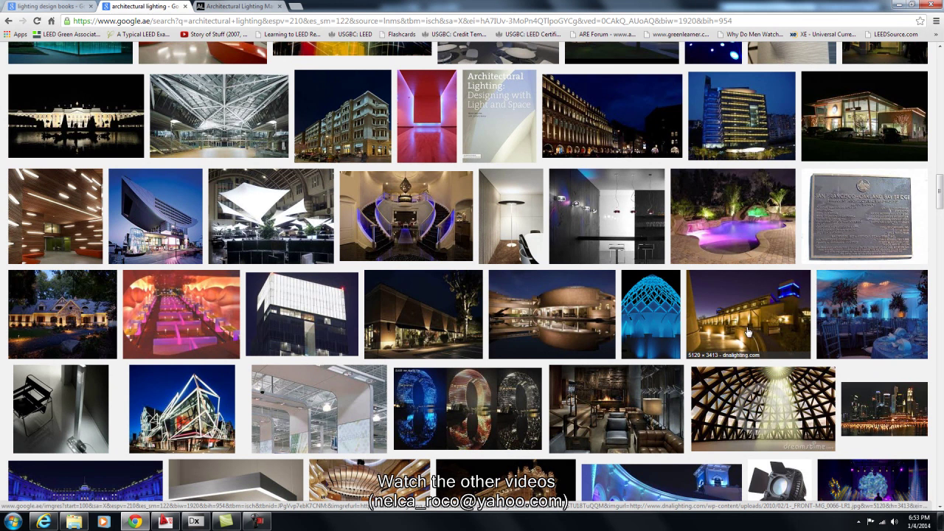
pyautogui.scroll(-3, 750, 331)
pyautogui.scroll(-3, 751, 331)
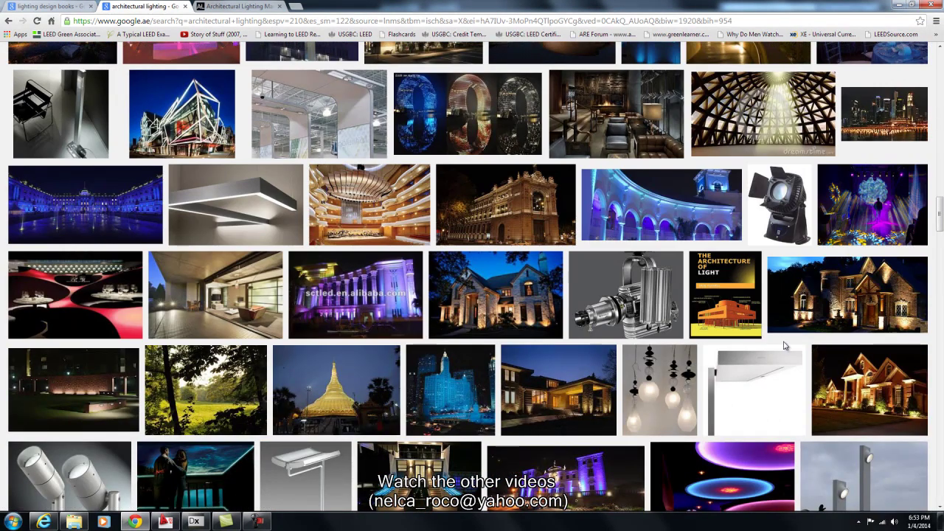
pyautogui.scroll(-2, 784, 343)
pyautogui.scroll(-2, 783, 345)
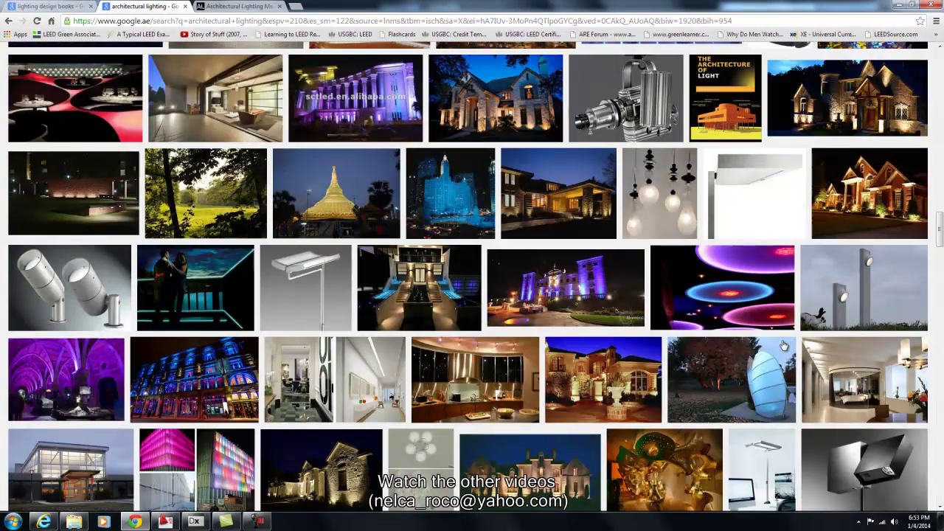
pyautogui.scroll(-2, 783, 344)
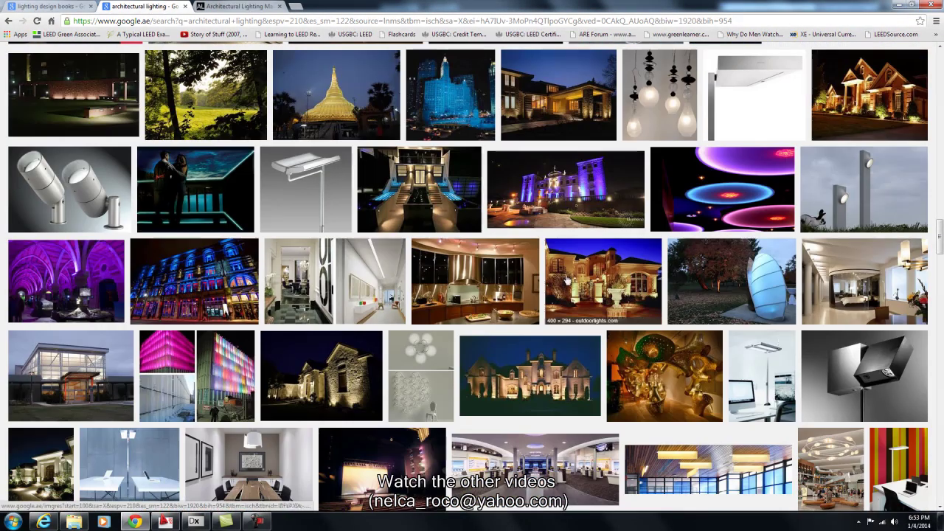
# Step: Revisit the lighting design book results and the architectural lighting images, ending on the Architectural Lighting magazine home page
pyautogui.scroll(8, 529, 256)
pyautogui.scroll(15, 529, 256)
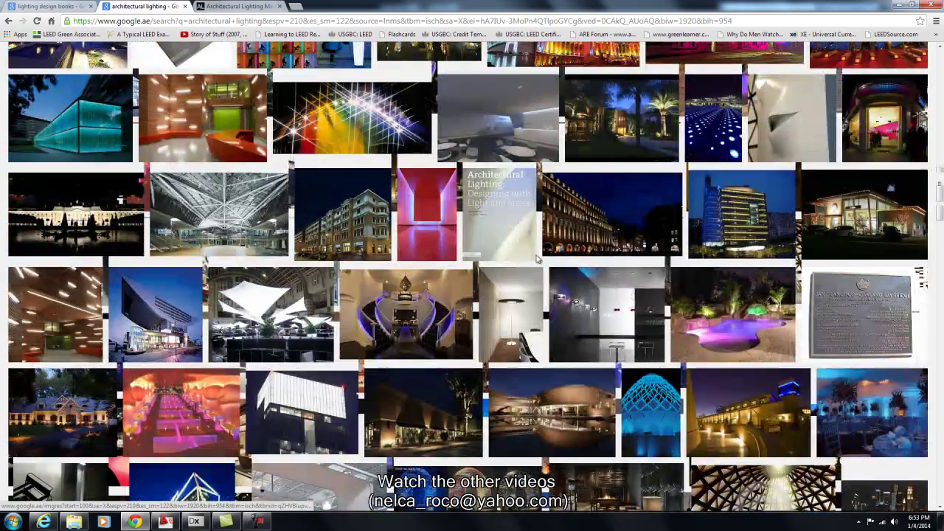
pyautogui.click(48, 7)
pyautogui.scroll(2, 174, 74)
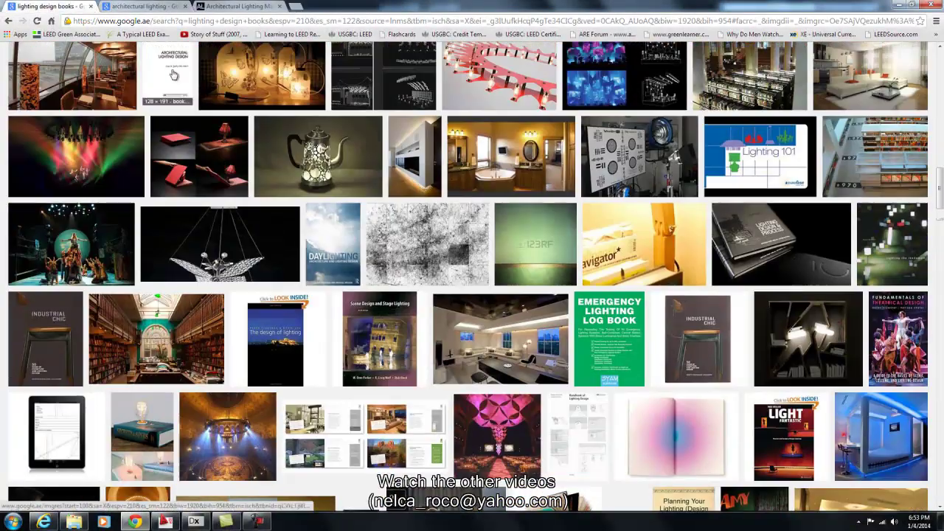
pyautogui.click(144, 7)
pyautogui.scroll(4, 221, 52)
pyautogui.click(236, 7)
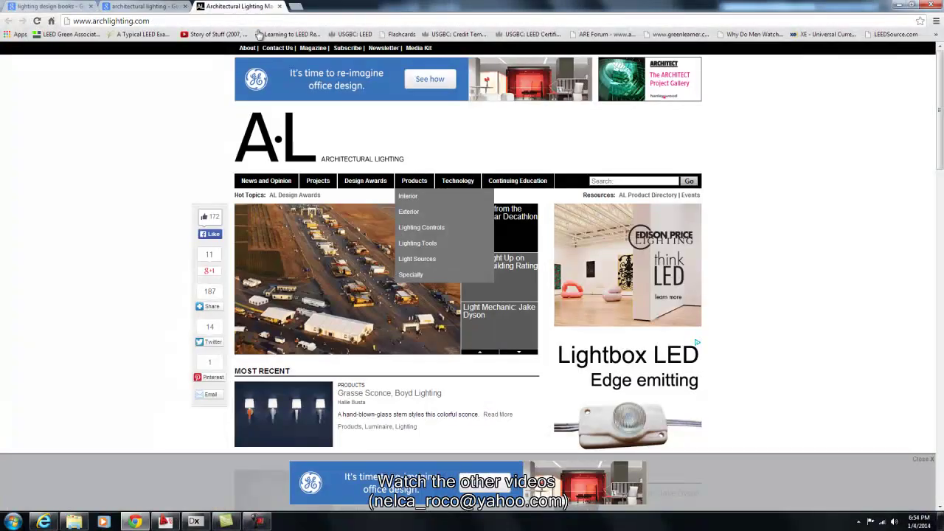
# Step: Switch to DIALux evo and view the exterior of the whole house in Site 1 from different angles
pyautogui.click(197, 522)
pyautogui.moveTo(271, 351); pyautogui.dragTo(240, 116)
pyautogui.click(204, 51)
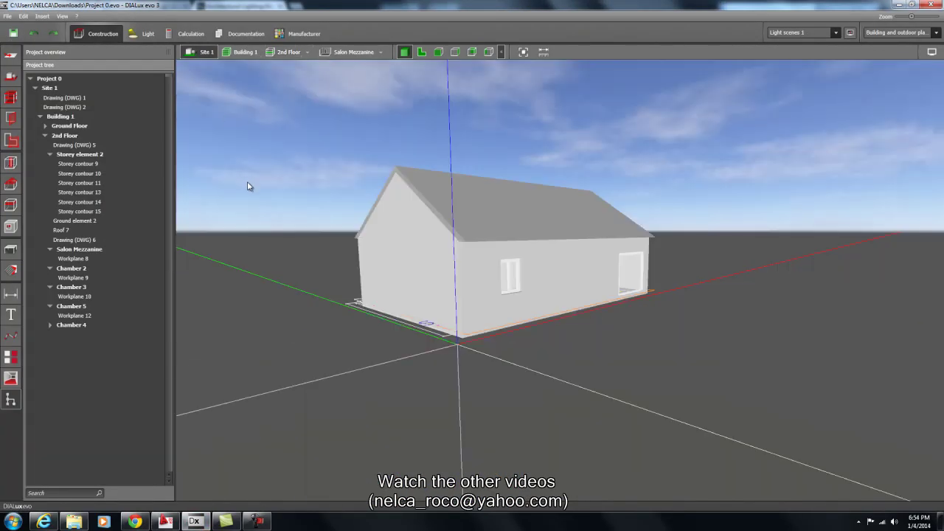
pyautogui.moveTo(267, 239); pyautogui.dragTo(298, 249)
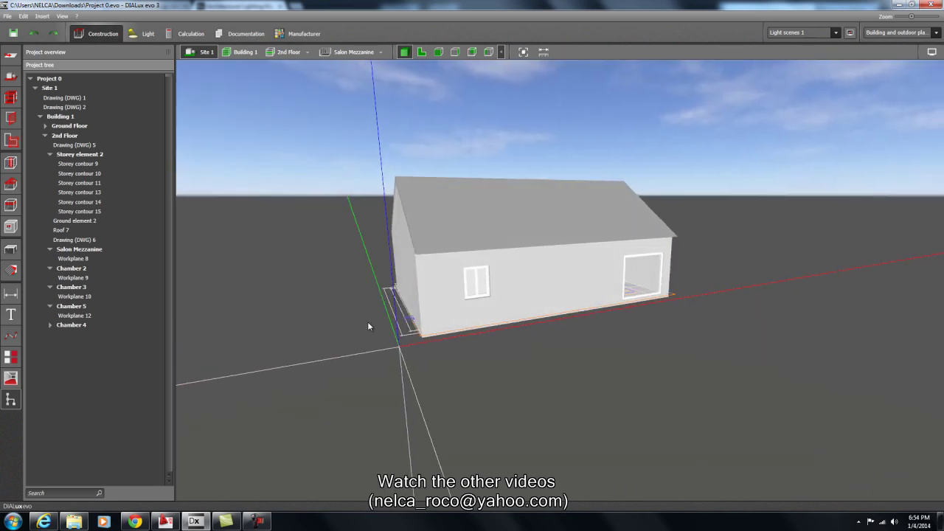